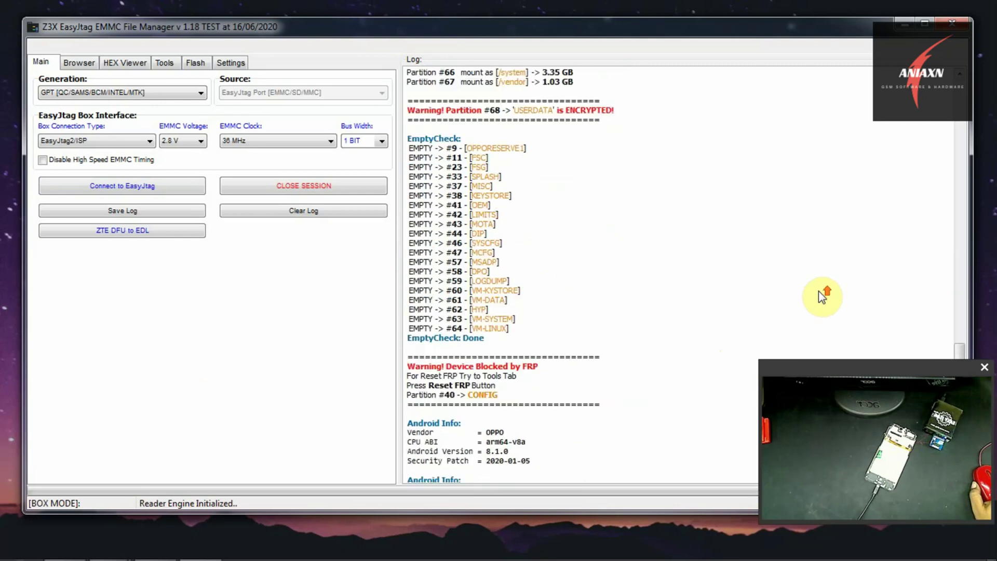
# Step: Review the connection log's partition scan, eMMC life-time section and chip identification details
pyautogui.scroll(13, 819, 292)
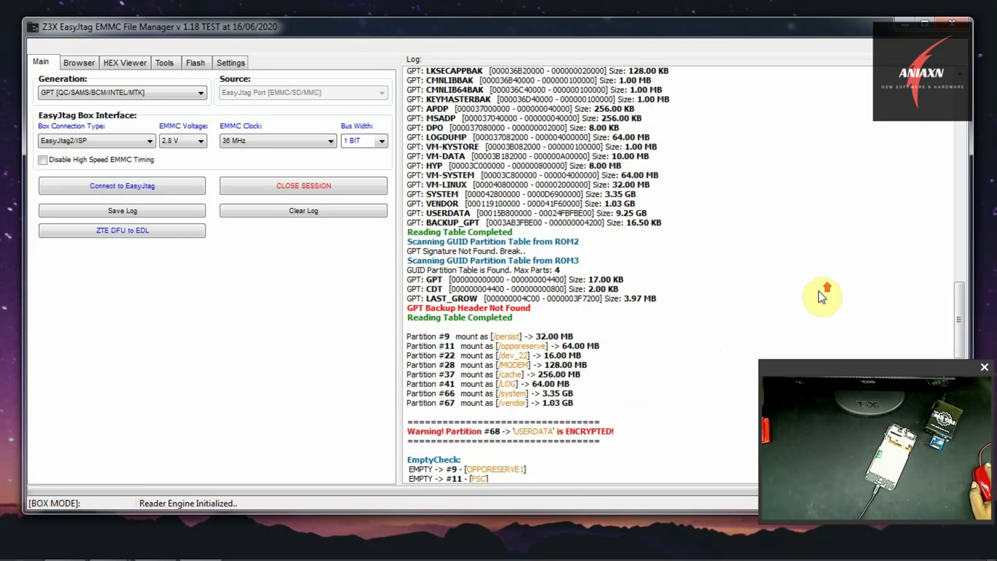
pyautogui.scroll(20, 819, 291)
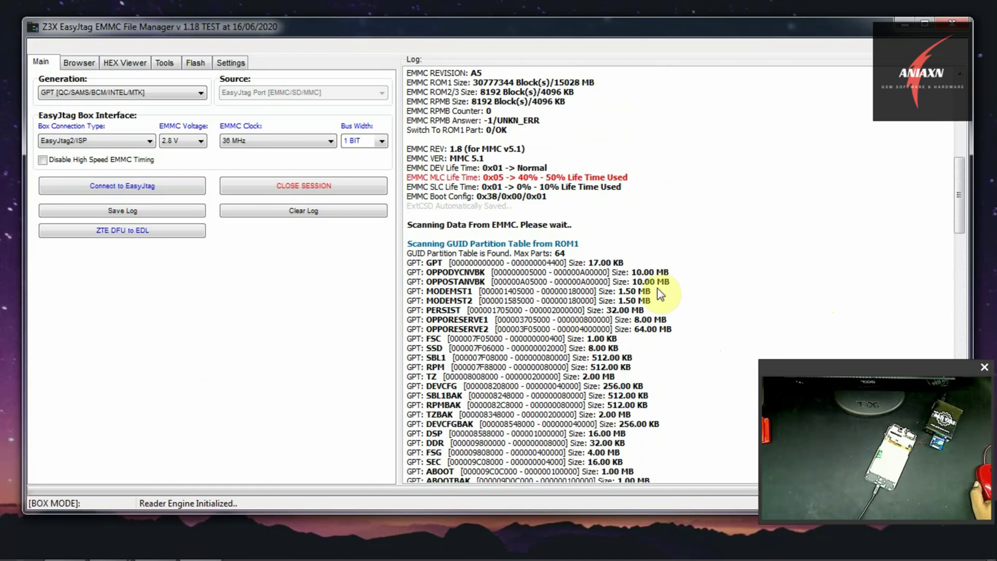
pyautogui.moveTo(621, 207); pyautogui.dragTo(408, 149)
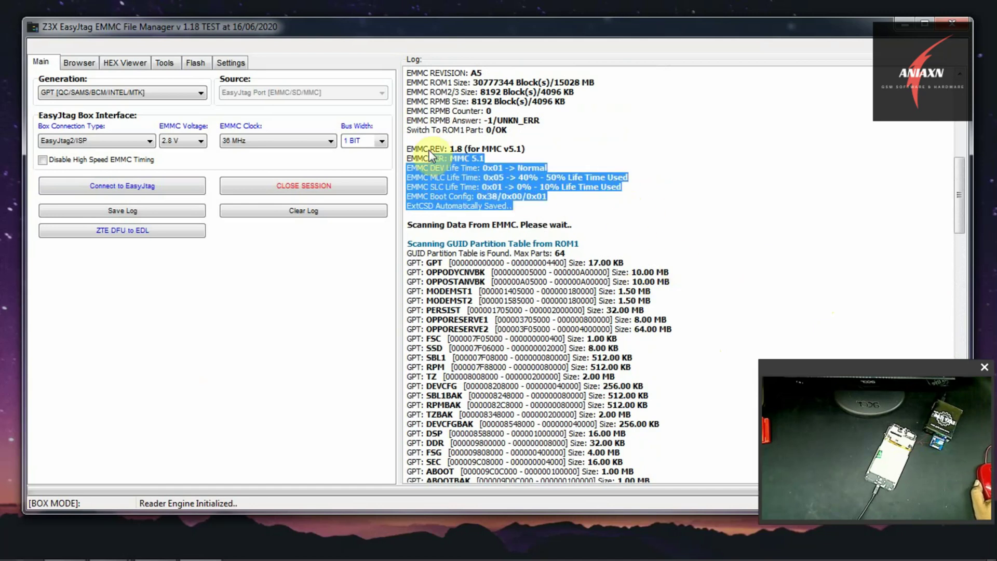
pyautogui.click(603, 201)
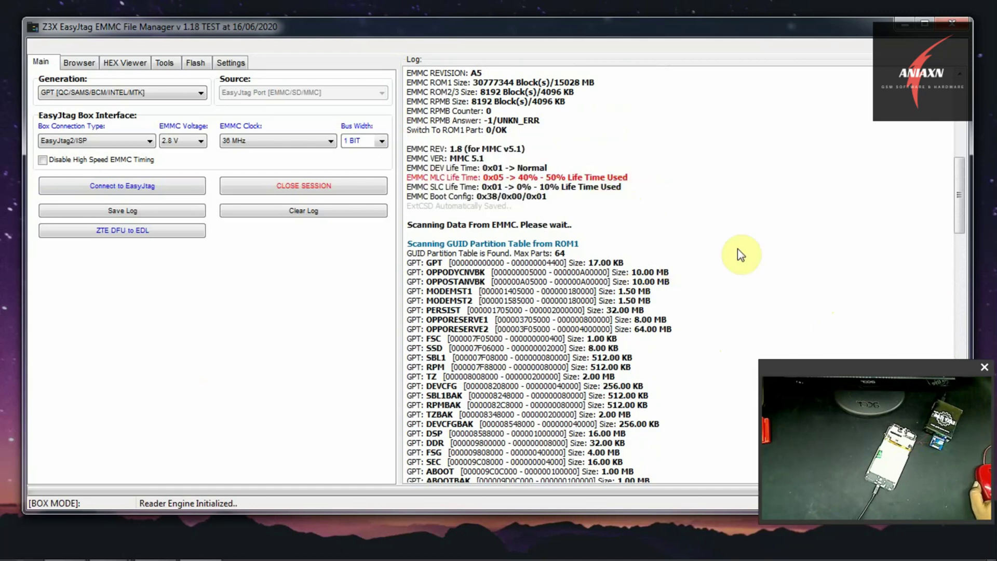
pyautogui.scroll(3, 738, 248)
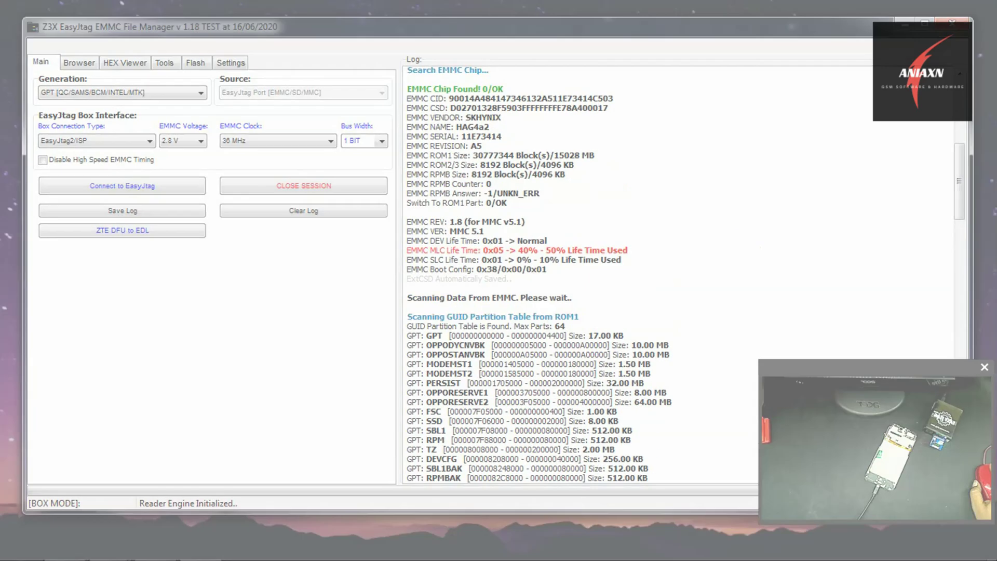
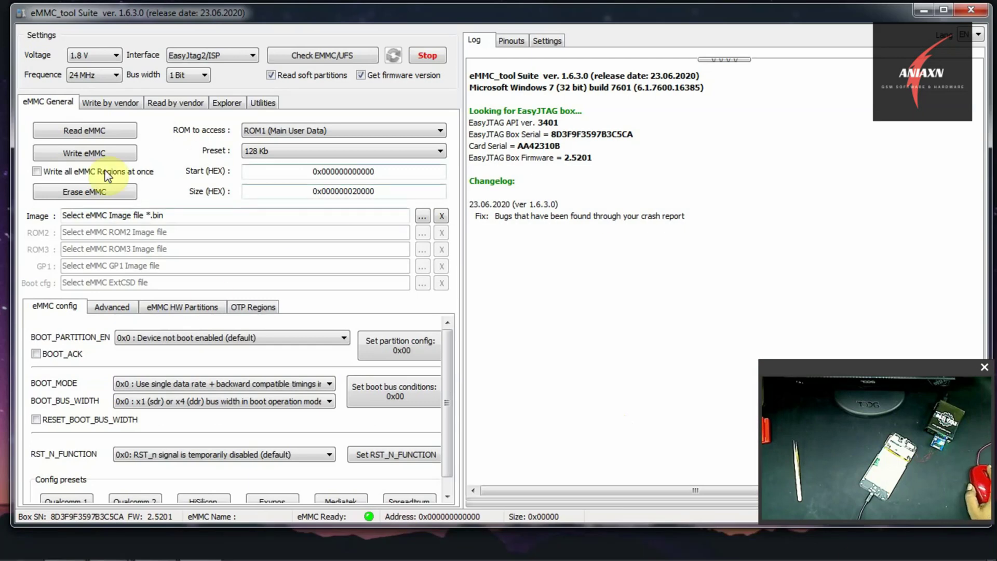
# Step: Set the voltage to 2.8 V and the frequency to 36 MHz, and run the eMMC/UFS check
pyautogui.click(109, 56)
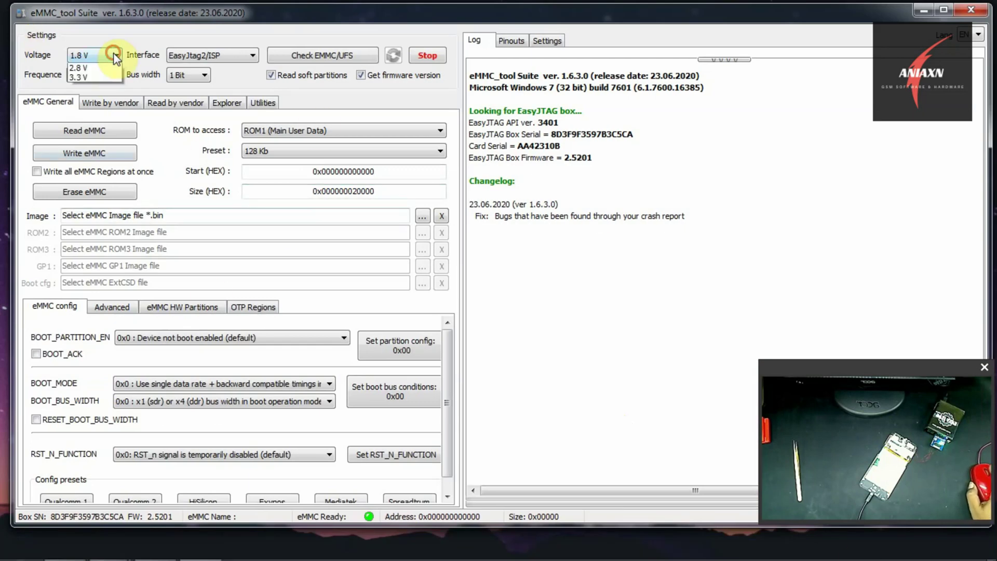
pyautogui.click(107, 74)
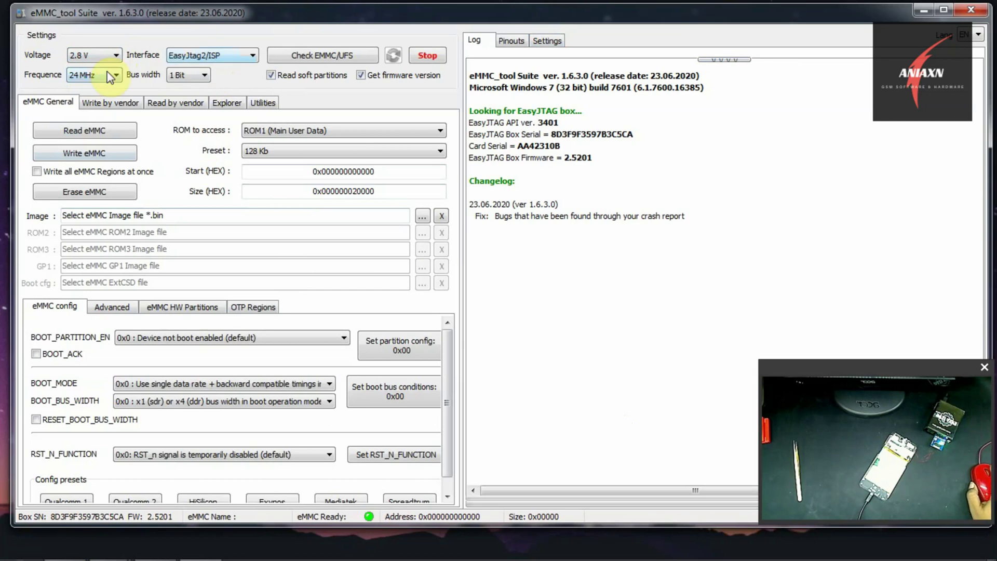
pyautogui.click(113, 75)
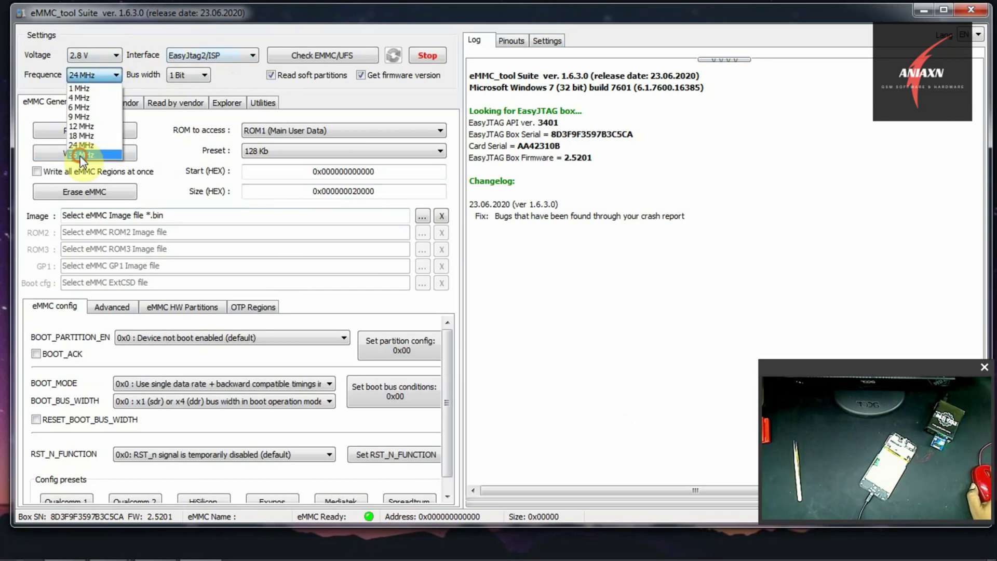
pyautogui.click(80, 155)
pyautogui.click(313, 61)
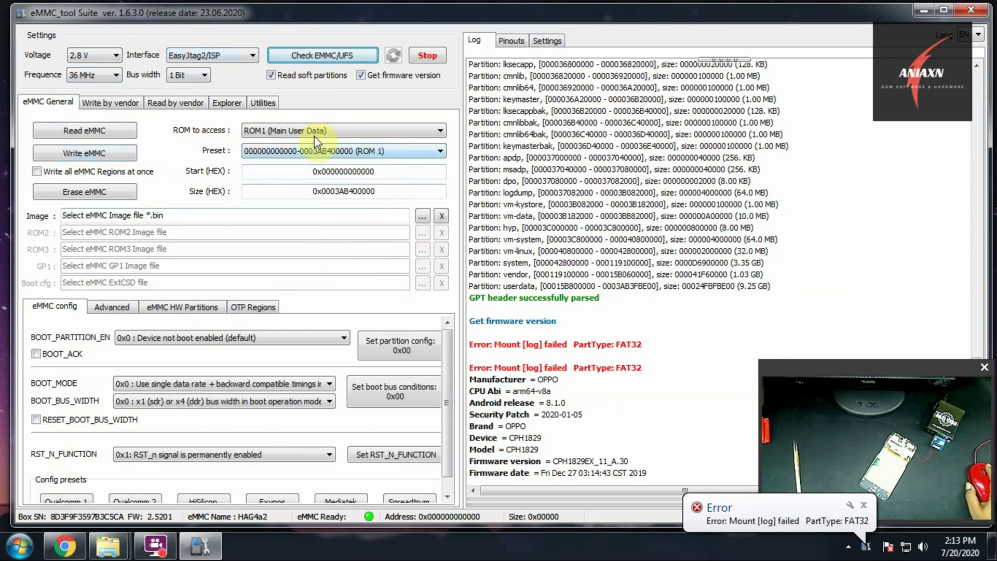
# Step: Read ROM3 (Boot Partition 2) from the eMMC and save the dump in a new Desktop folder named cph1829
pyautogui.click(343, 131)
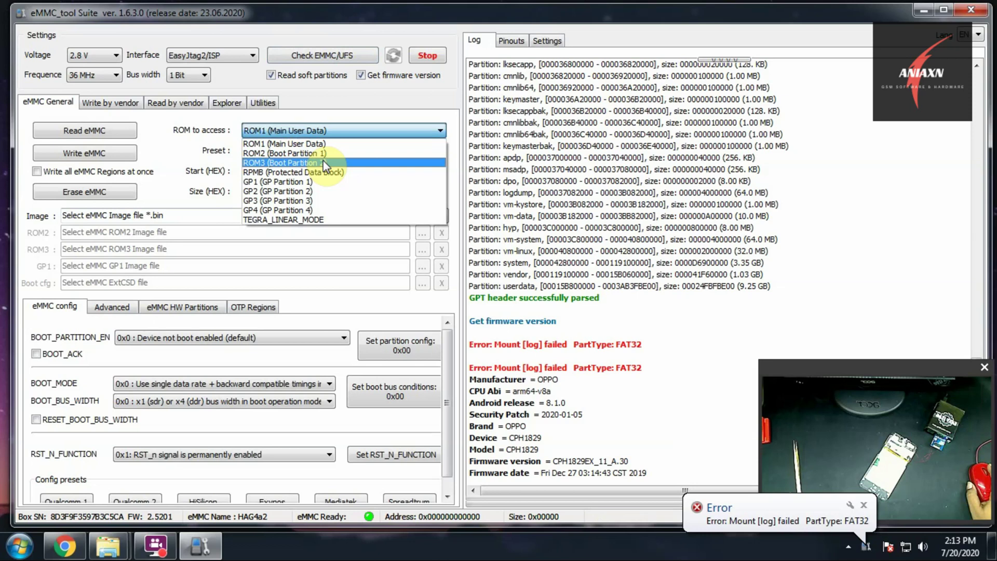
pyautogui.click(324, 159)
pyautogui.click(98, 131)
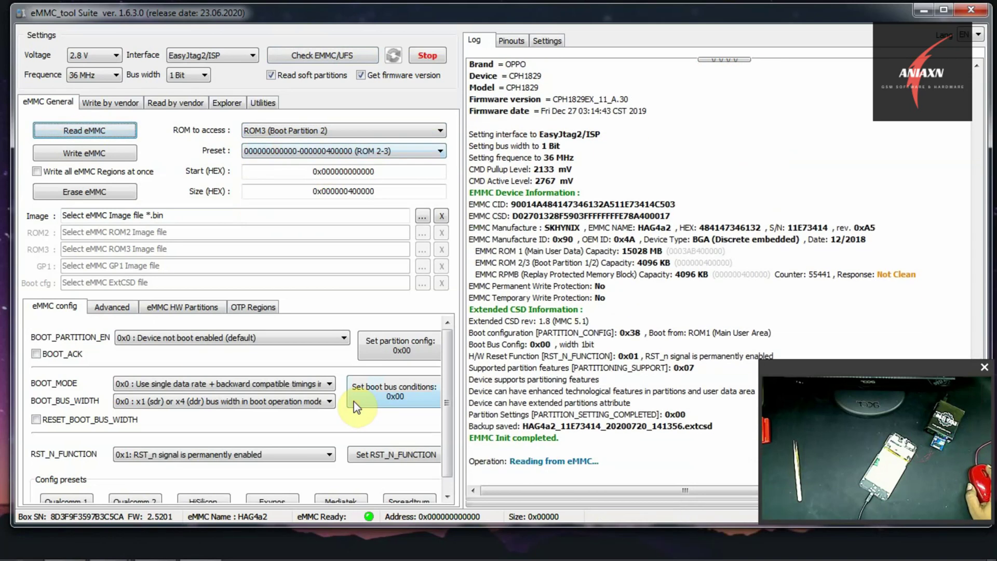
pyautogui.write('cph')
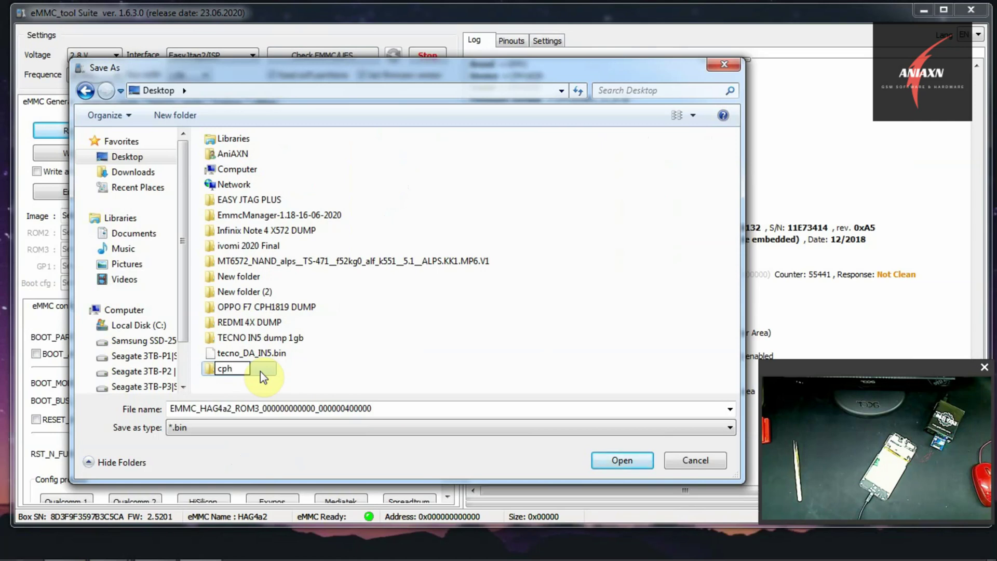
pyautogui.write('1829')
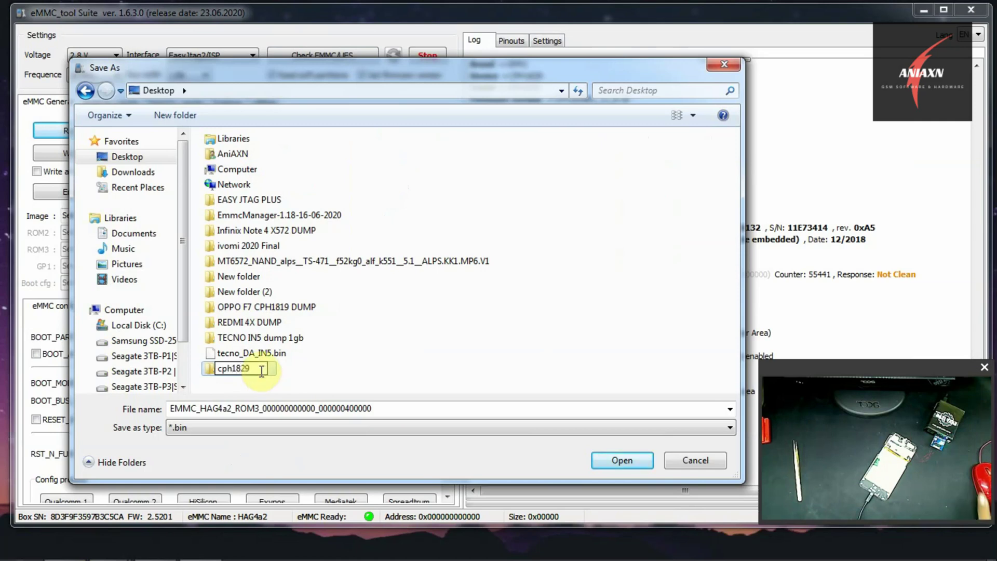
pyautogui.press('Return')
pyautogui.doubleClick(238, 368)
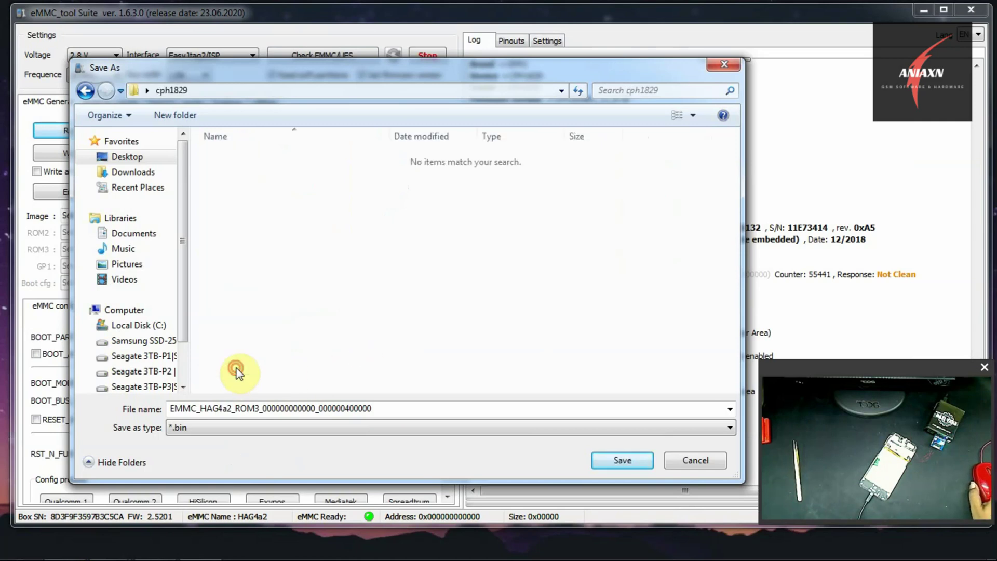
pyautogui.click(605, 460)
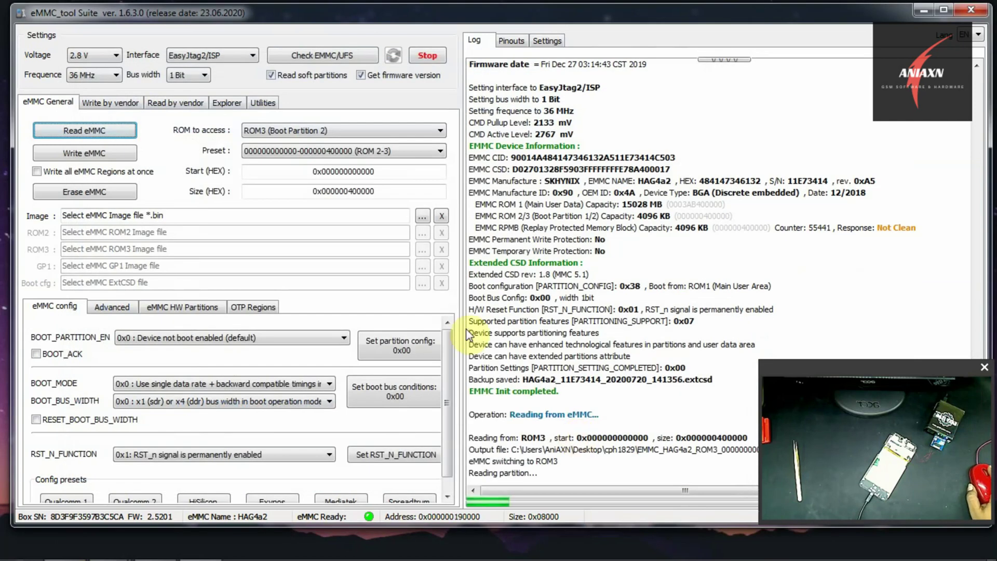
pyautogui.moveTo(875, 368); pyautogui.dragTo(865, 322)
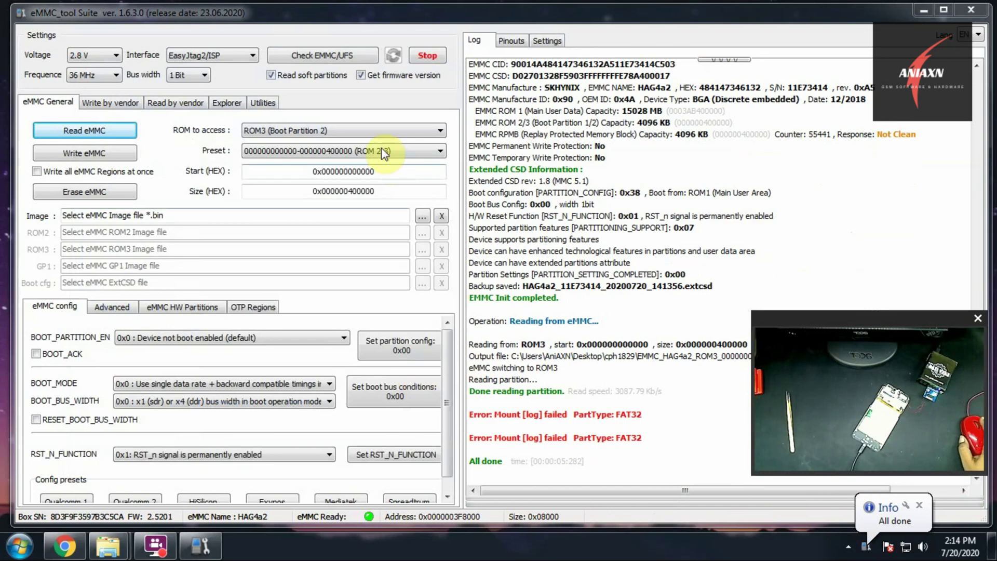
# Step: Read ROM2 (Boot Partition 1) from the eMMC and save the dump in the cph1829 folder under the suggested name
pyautogui.click(334, 132)
pyautogui.click(317, 152)
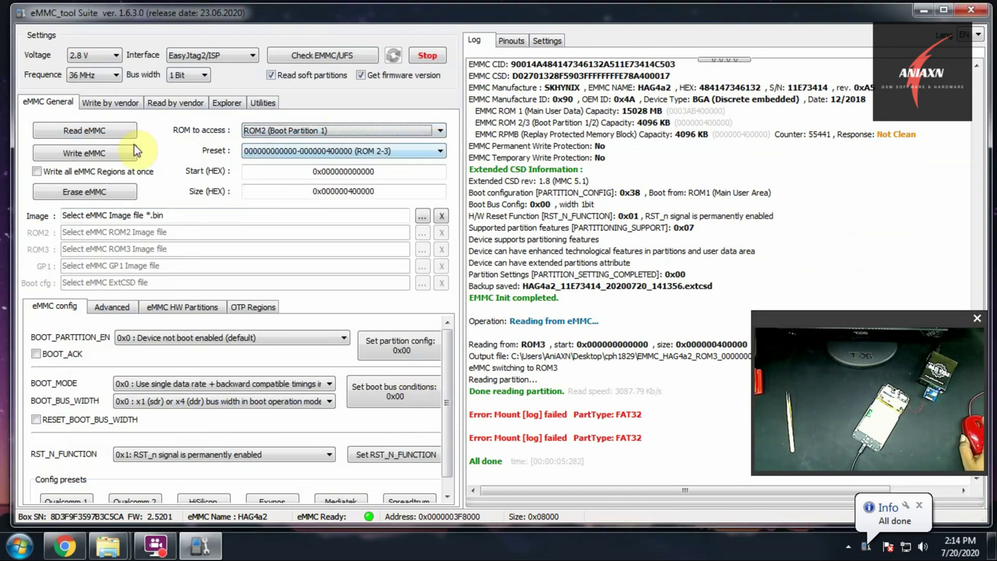
pyautogui.click(127, 131)
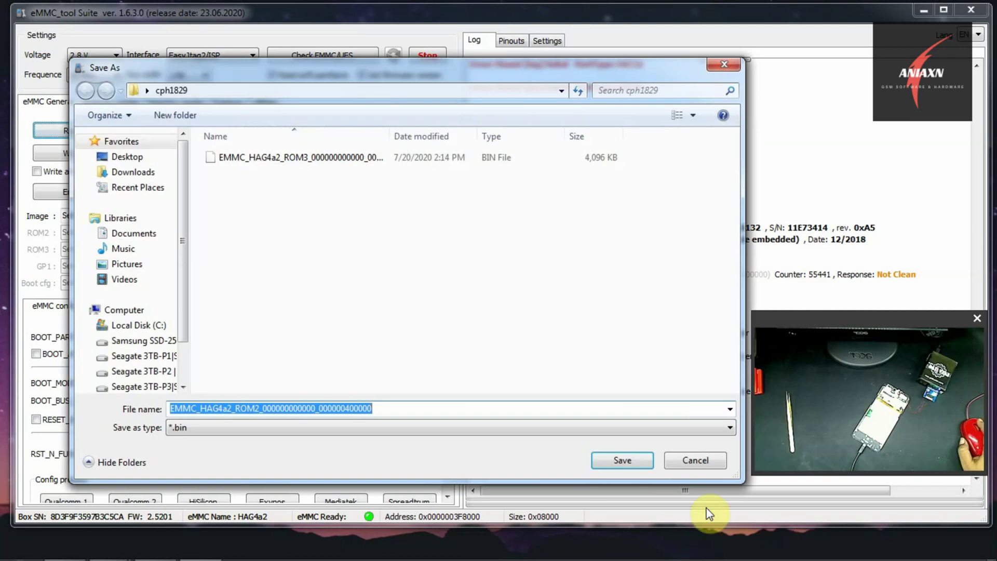
pyautogui.click(623, 460)
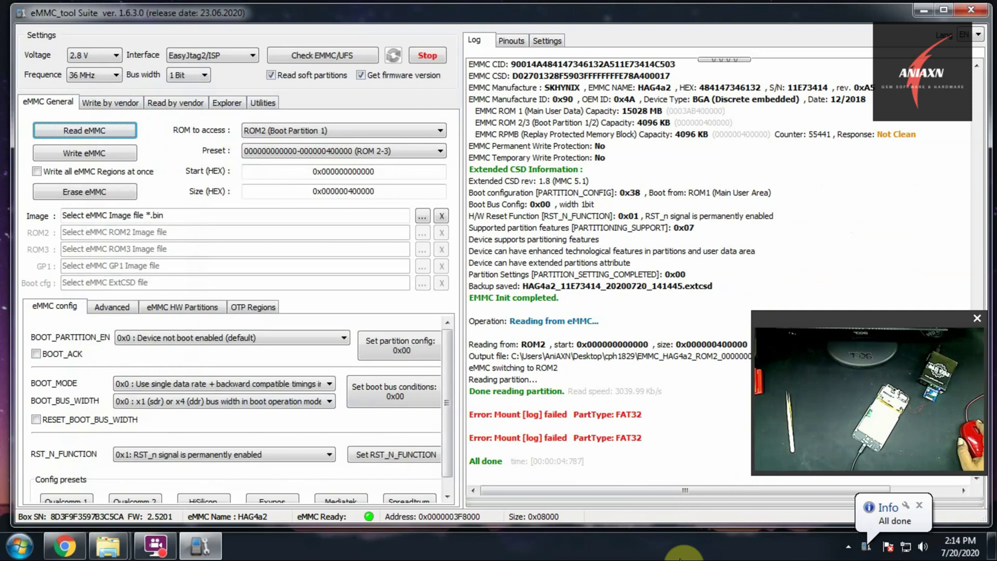
# Step: Read ROM1 (Main User Data) with the 1 Gb preset and save the dump in the cph1829 folder
pyautogui.click(351, 131)
pyautogui.click(343, 140)
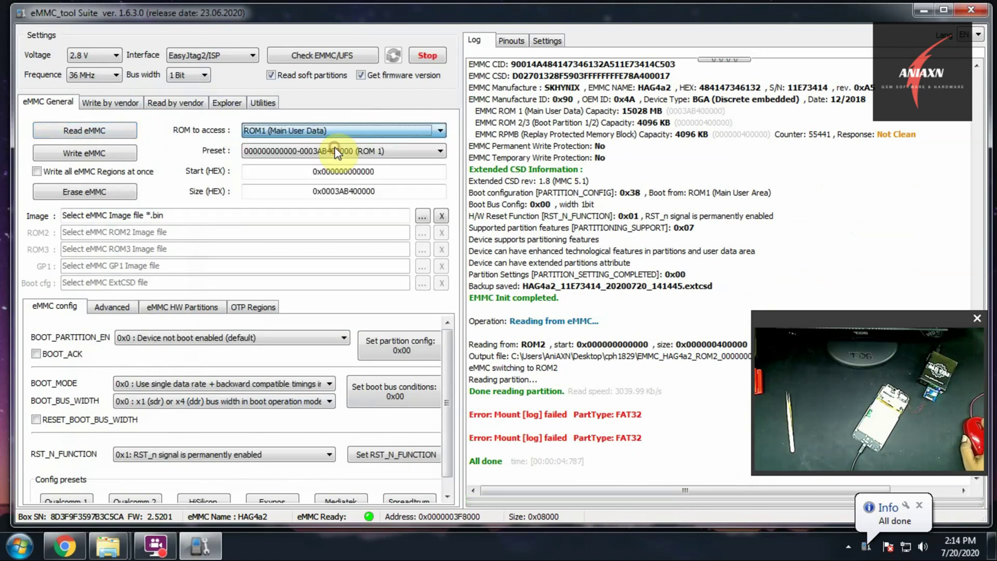
pyautogui.click(357, 150)
pyautogui.scroll(5, 312, 299)
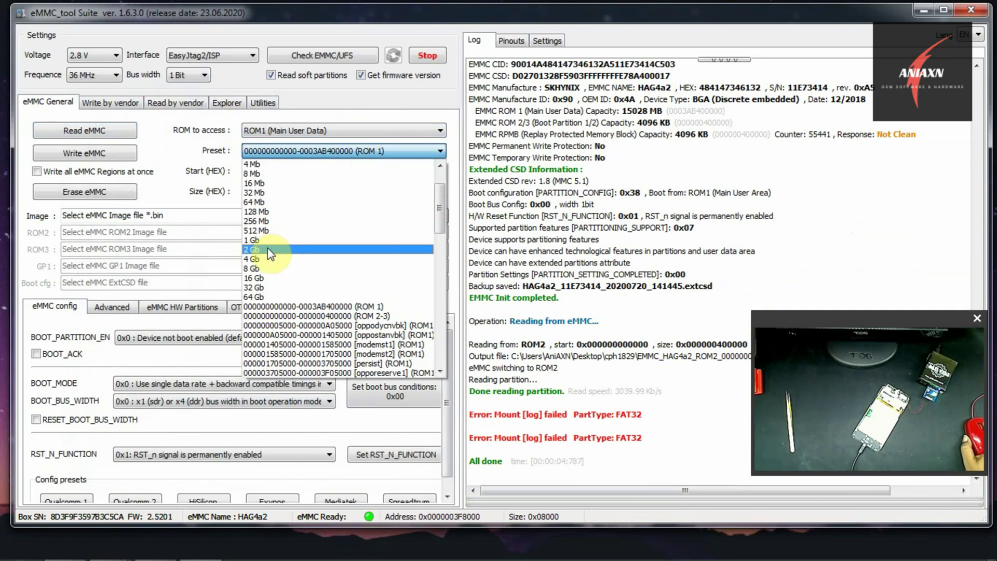
pyautogui.click(268, 241)
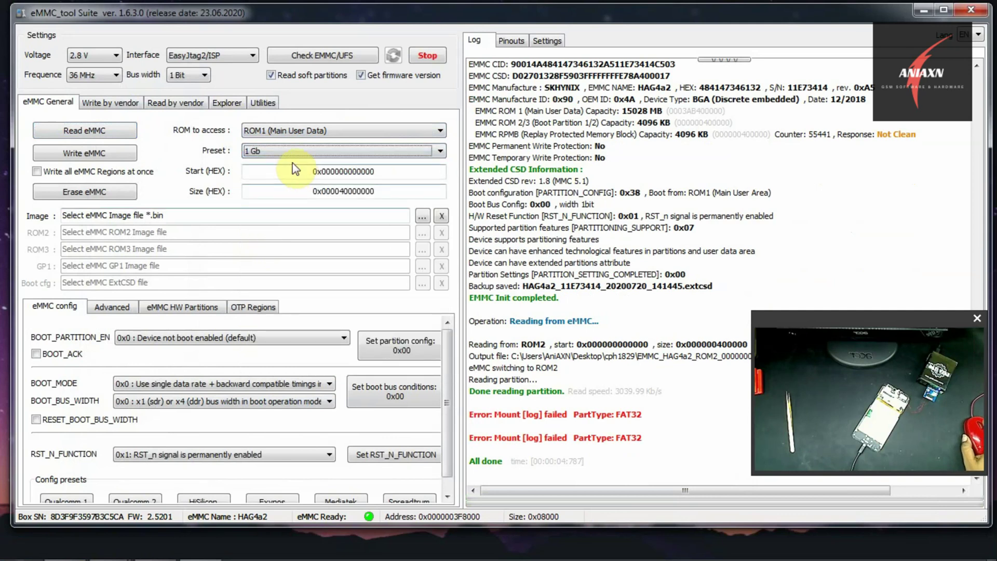
pyautogui.click(78, 132)
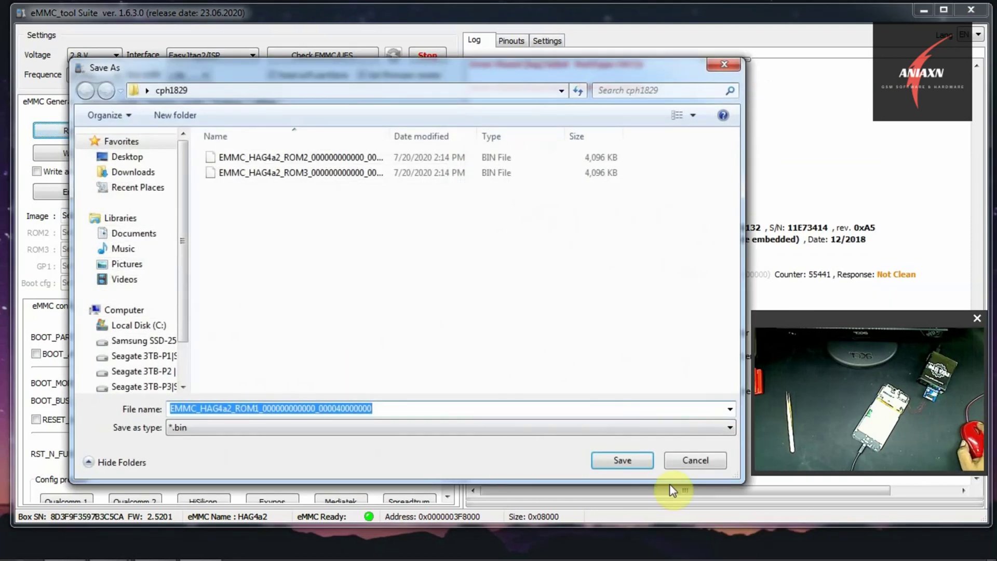
pyautogui.click(633, 462)
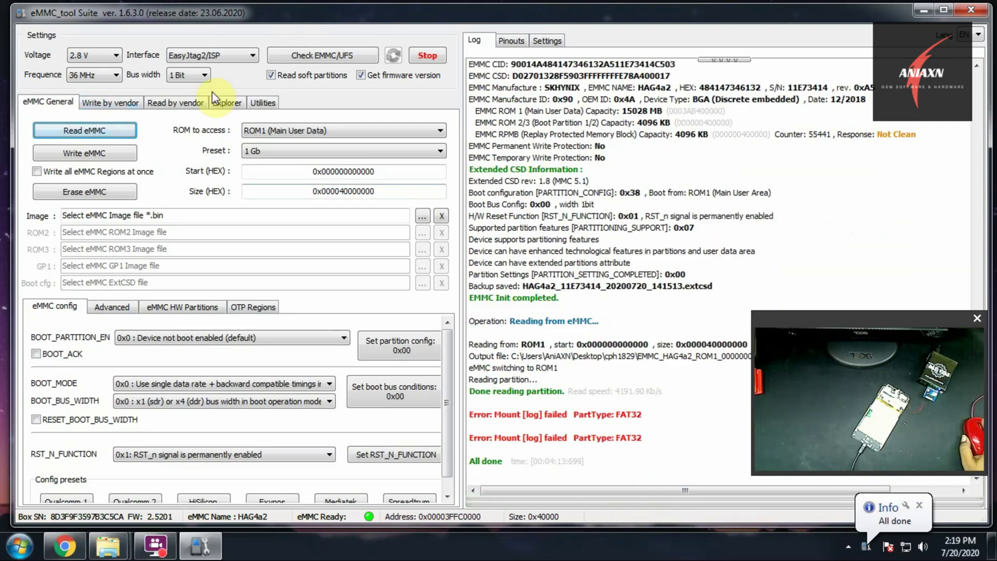
# Step: Find the eMMC partition table for reading by vendor, using Qualcomm/HiSilicon/Omap (GPT, MBR)
pyautogui.click(125, 107)
pyautogui.click(172, 103)
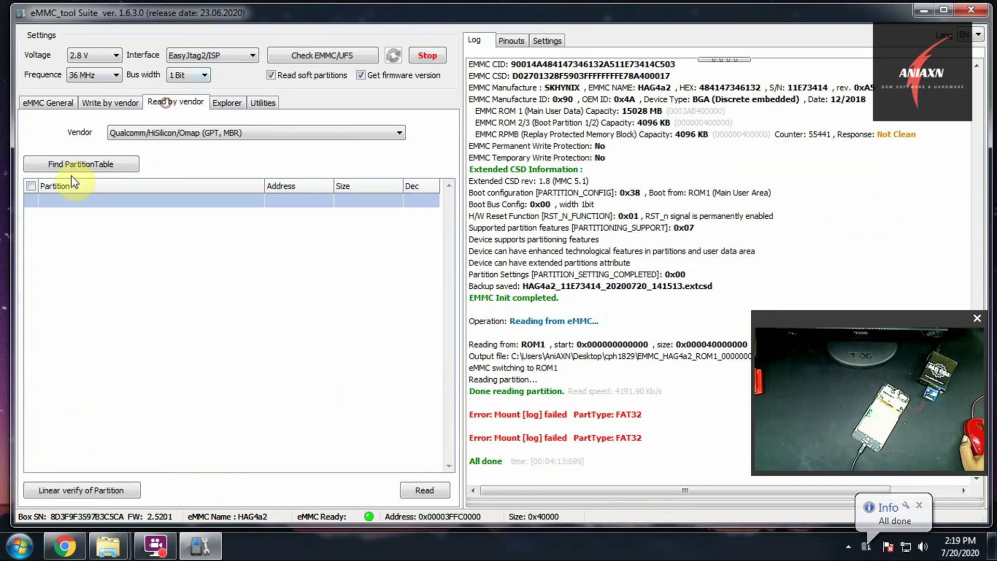
pyautogui.click(71, 164)
pyautogui.click(76, 175)
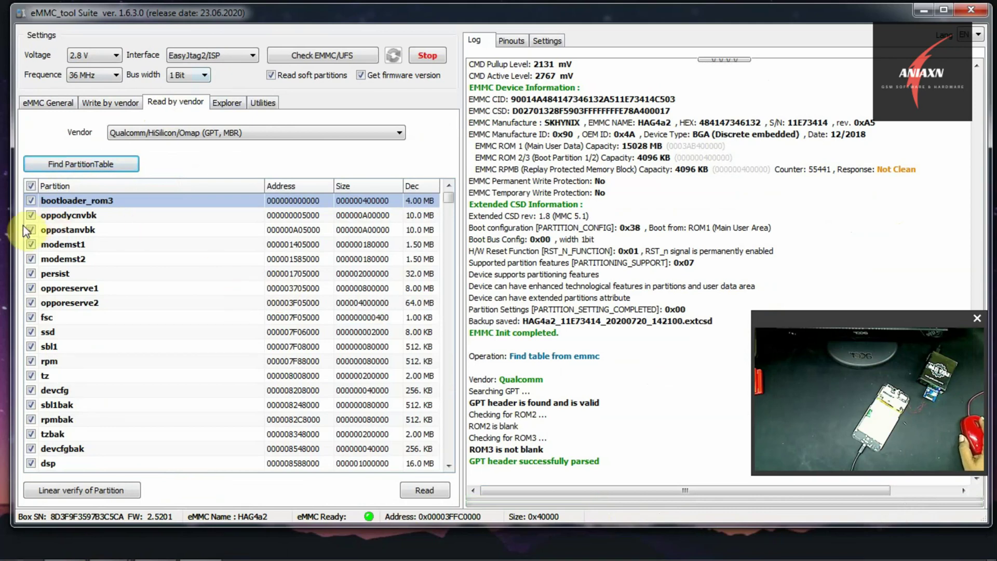
# Step: Deselect all partitions, then mark only modemst1, modemst2 and fsg for reading
pyautogui.click(30, 186)
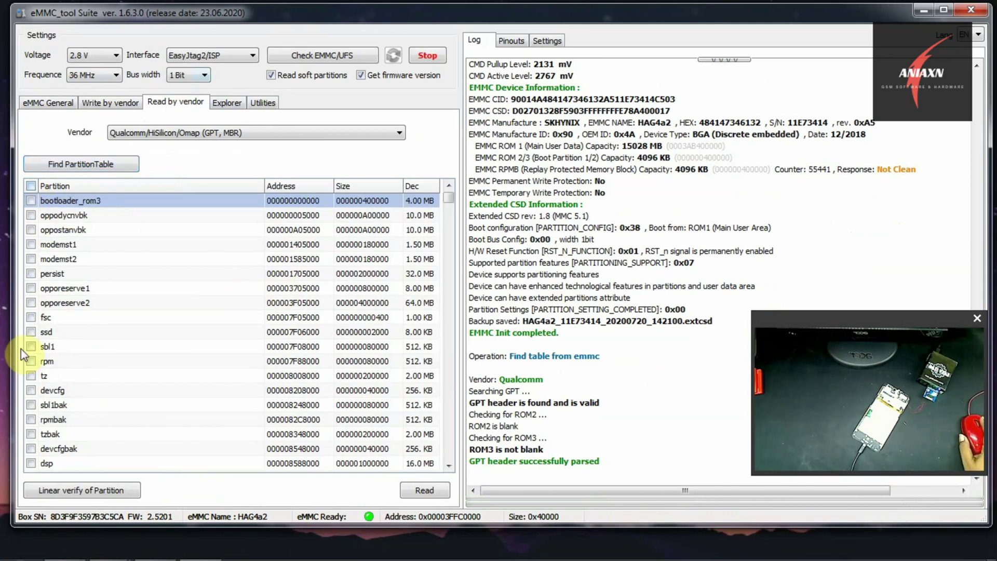
pyautogui.click(29, 246)
pyautogui.click(29, 259)
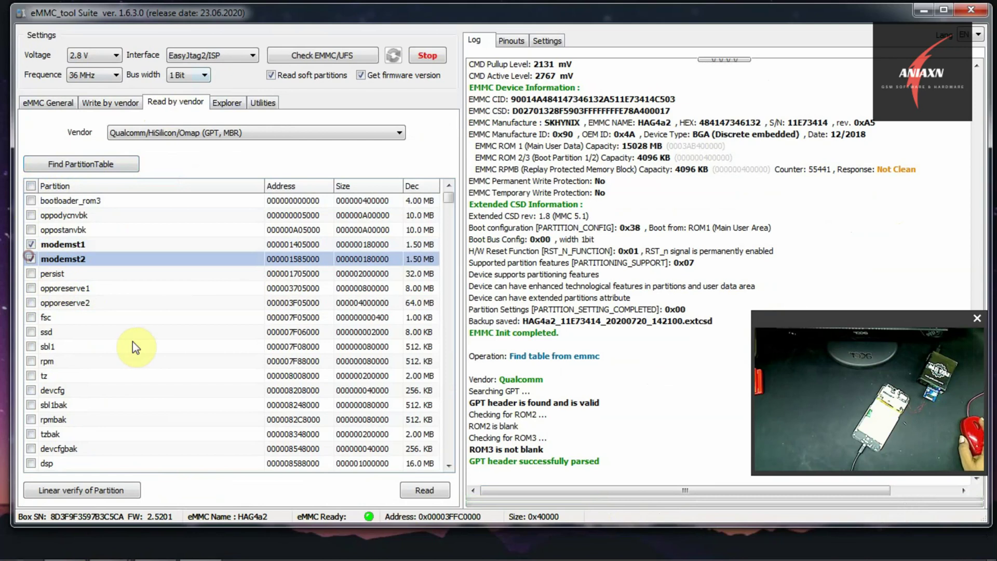
pyautogui.scroll(-5, 138, 343)
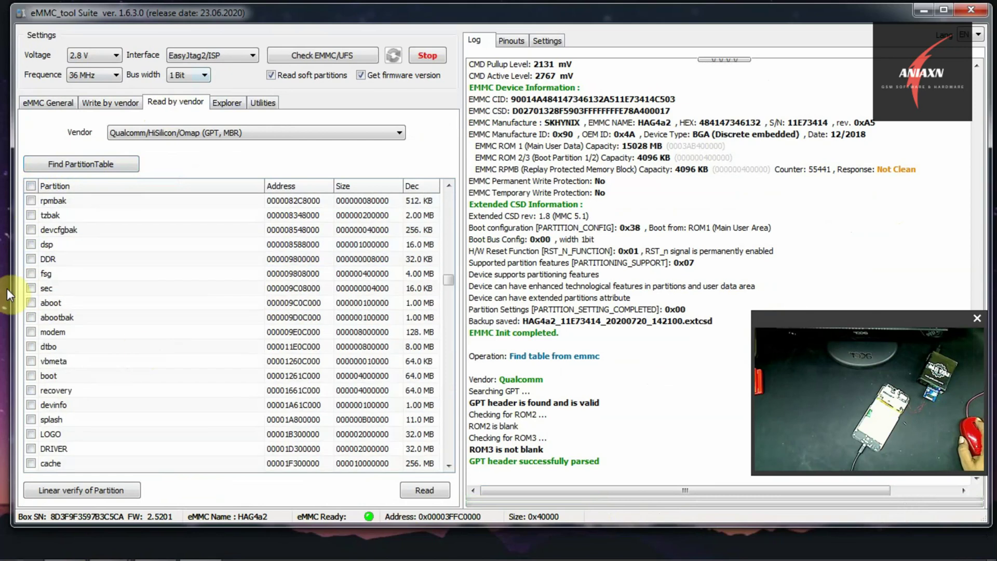
pyautogui.click(31, 273)
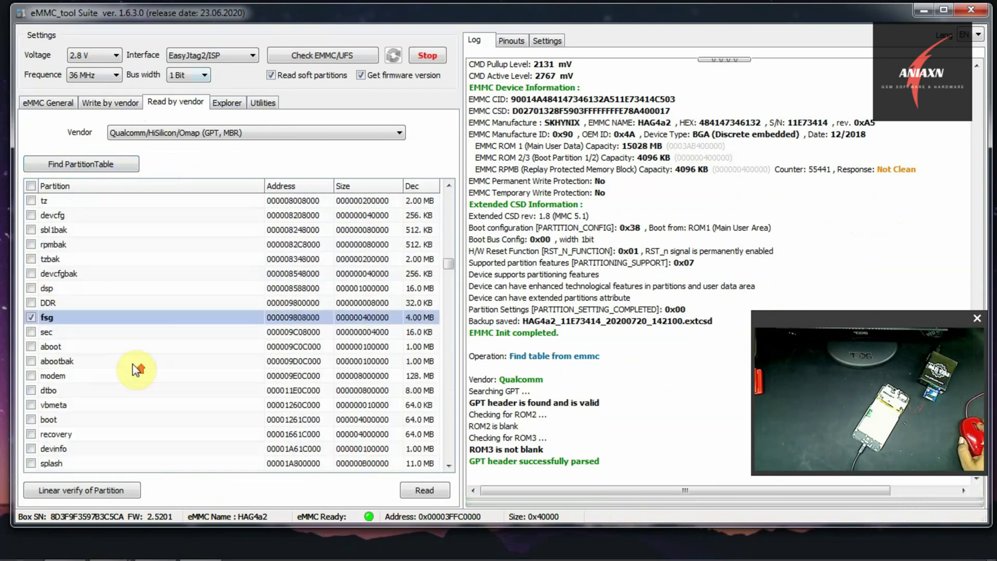
pyautogui.scroll(5, 138, 370)
pyautogui.scroll(-5, 98, 327)
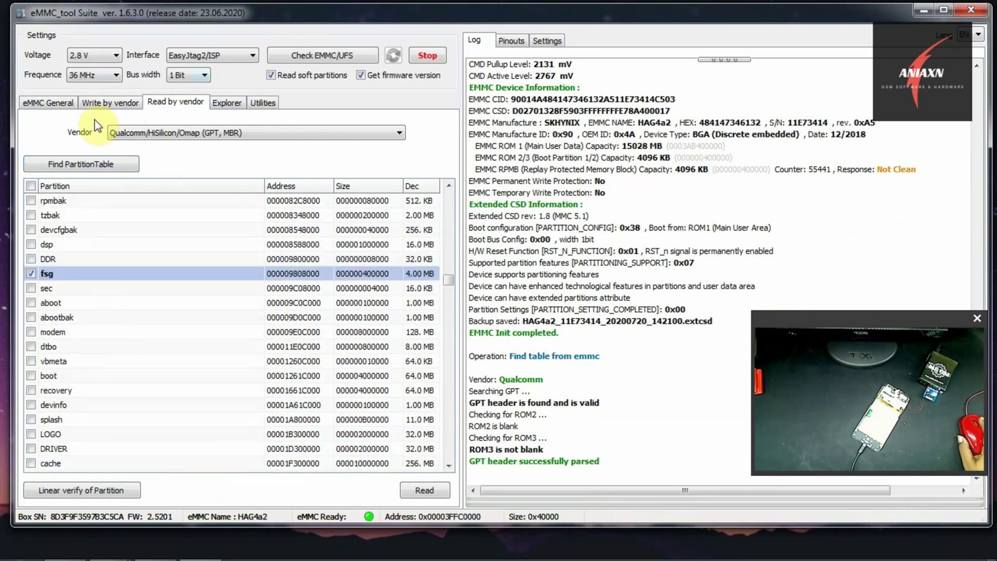
# Step: Read the marked modemst1, modemst2 and fsg partitions and save them in a new subfolder of cph1829 with the default name
pyautogui.click(416, 491)
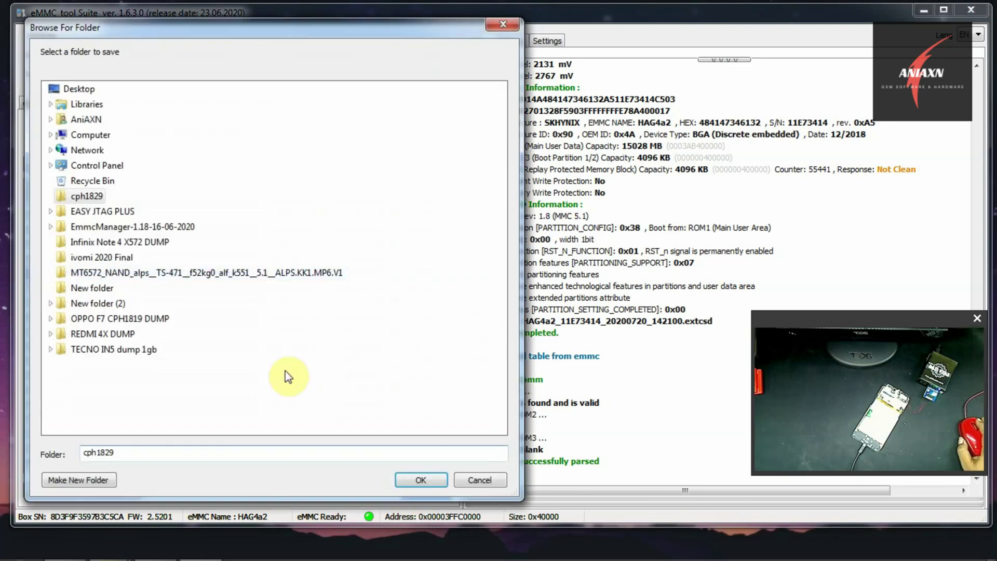
pyautogui.click(85, 198)
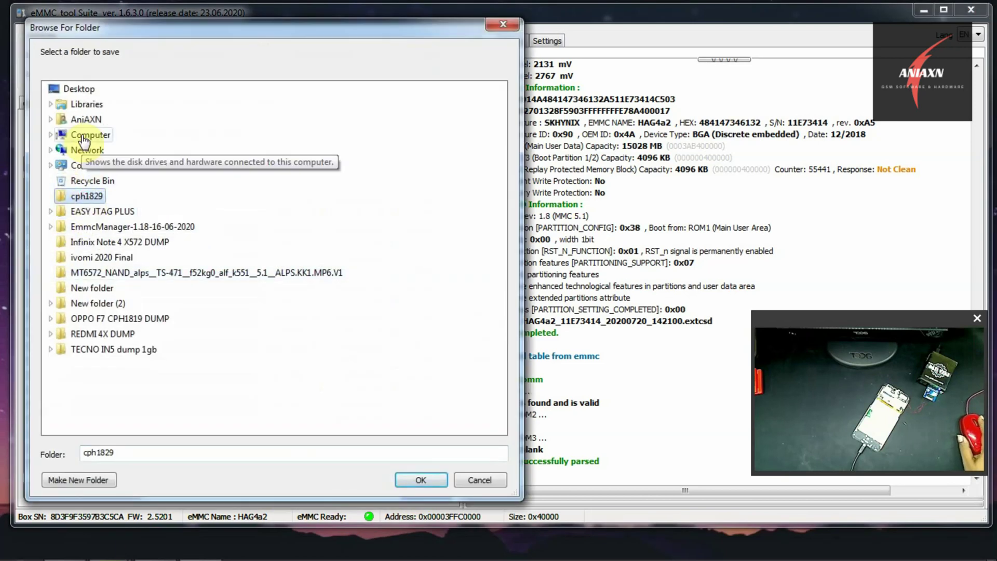
pyautogui.click(78, 478)
pyautogui.press('Return')
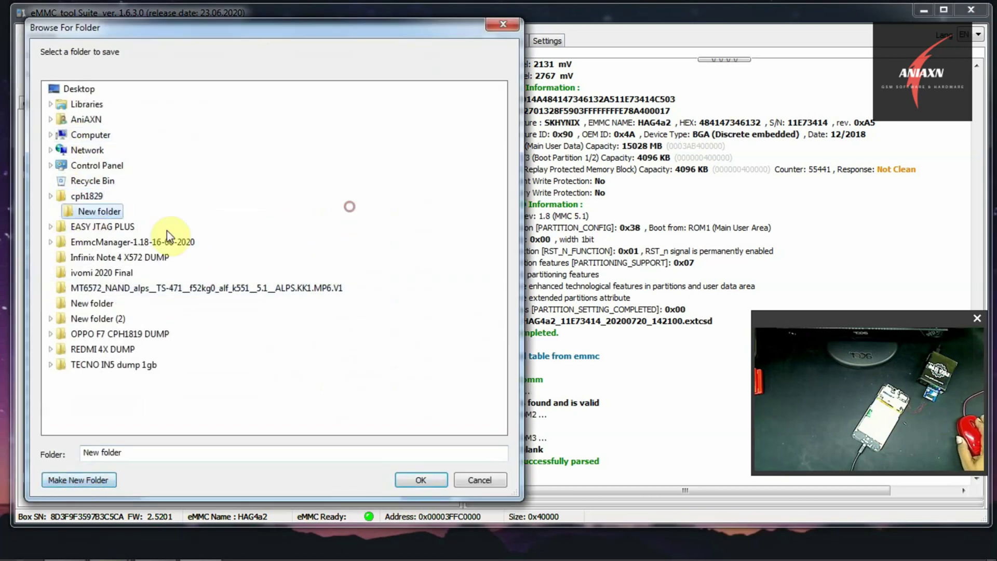
pyautogui.click(420, 479)
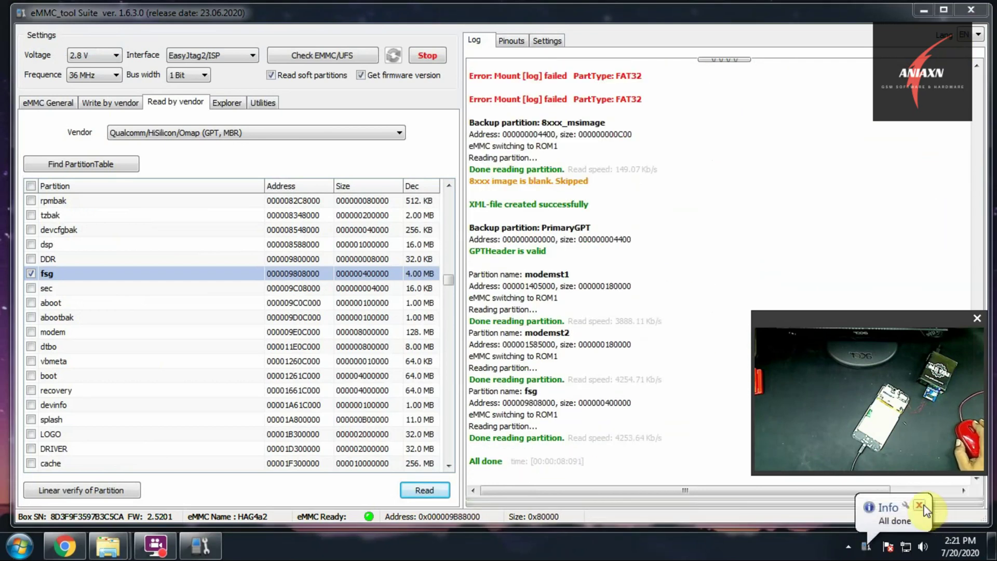
pyautogui.click(920, 505)
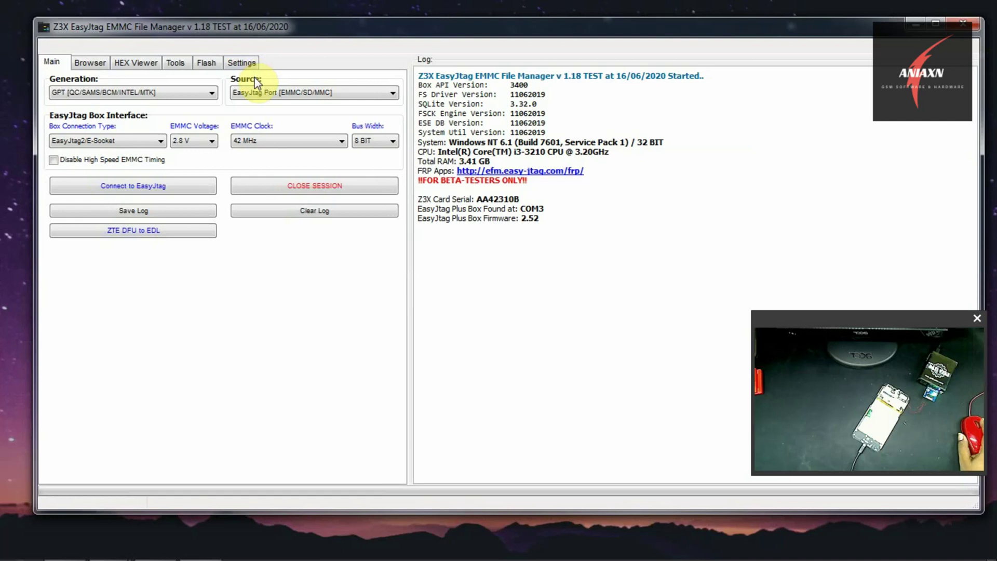
# Step: Switch to Z3X EasyJtag EMMC File Manager and connect with EasyJtag Port [EMMC/SD/MMC] as source, EasyJtag2/ISP connection and 36 MHz clock
pyautogui.click(260, 94)
pyautogui.click(257, 105)
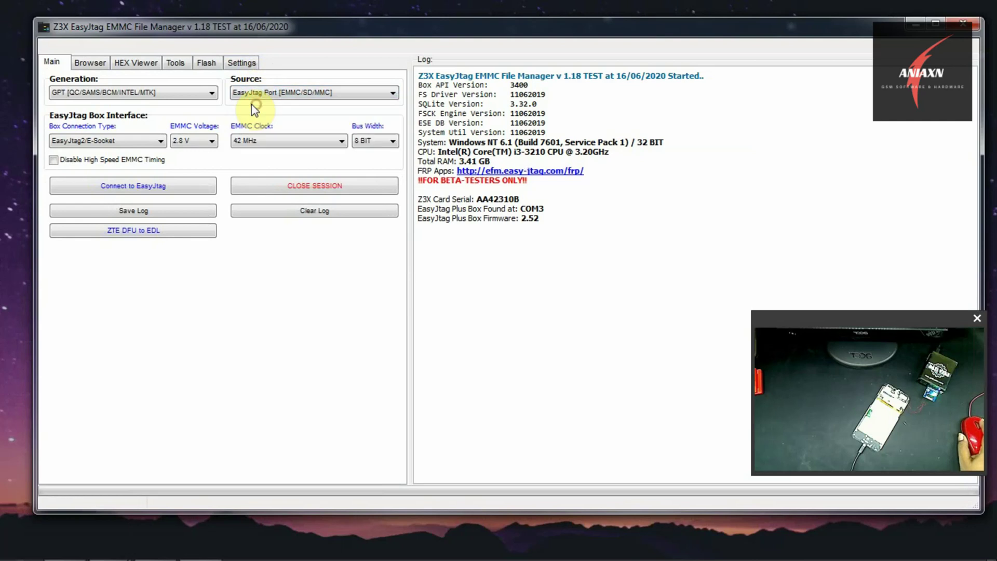
pyautogui.click(120, 138)
pyautogui.click(91, 153)
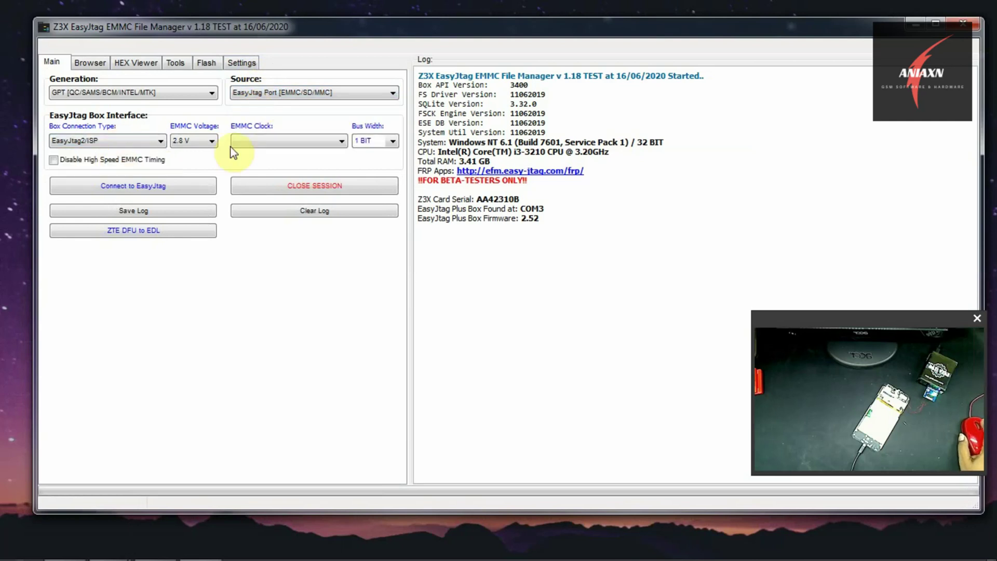
pyautogui.click(263, 141)
pyautogui.click(263, 140)
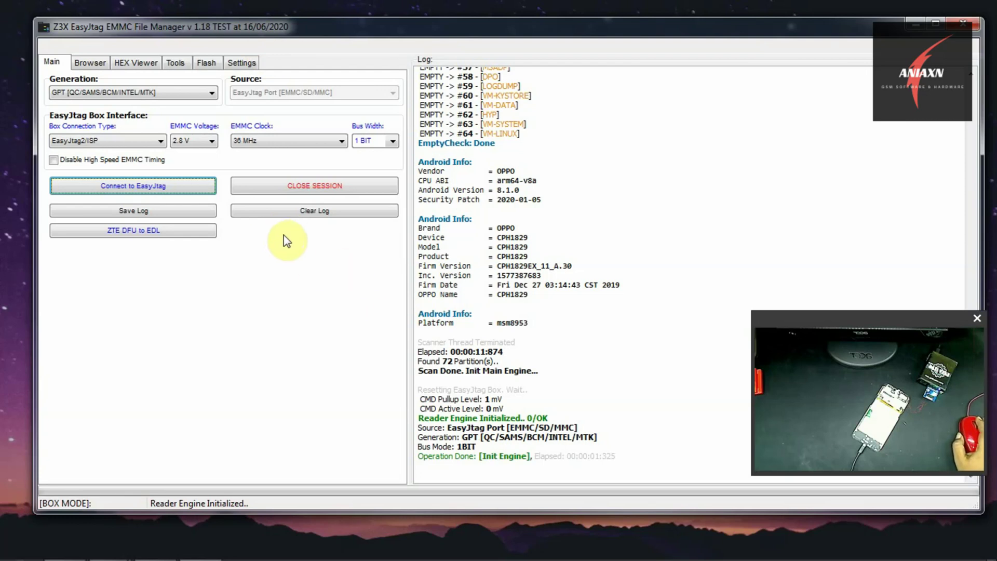
# Step: Browse the eMMC partitions, turn on multi-selection mode and select all partitions, leaving USERDATA out
pyautogui.click(90, 63)
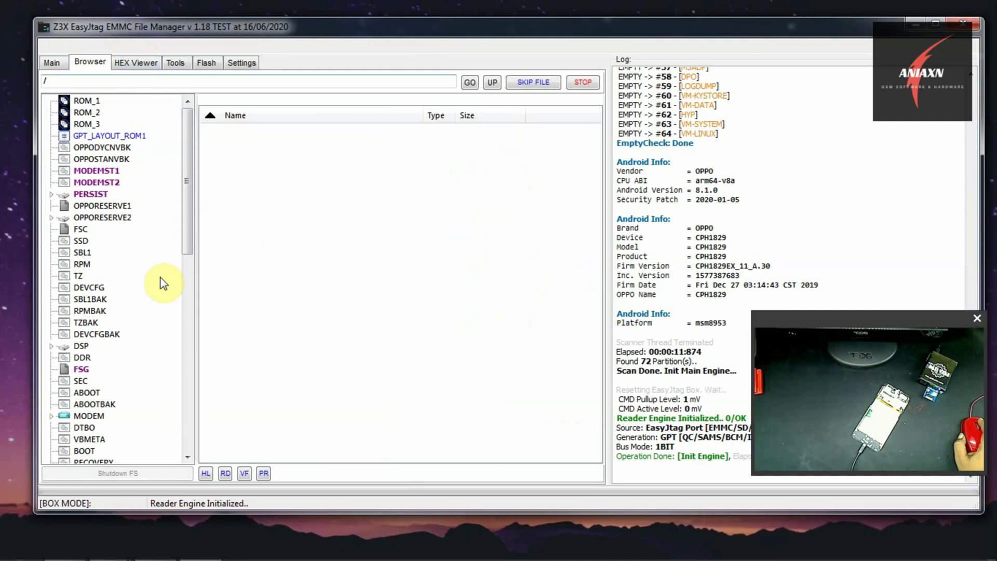
pyautogui.moveTo(188, 207)
pyautogui.mouseDown()
pyautogui.moveTo(185, 397)
pyautogui.moveTo(196, 199)
pyautogui.mouseUp()
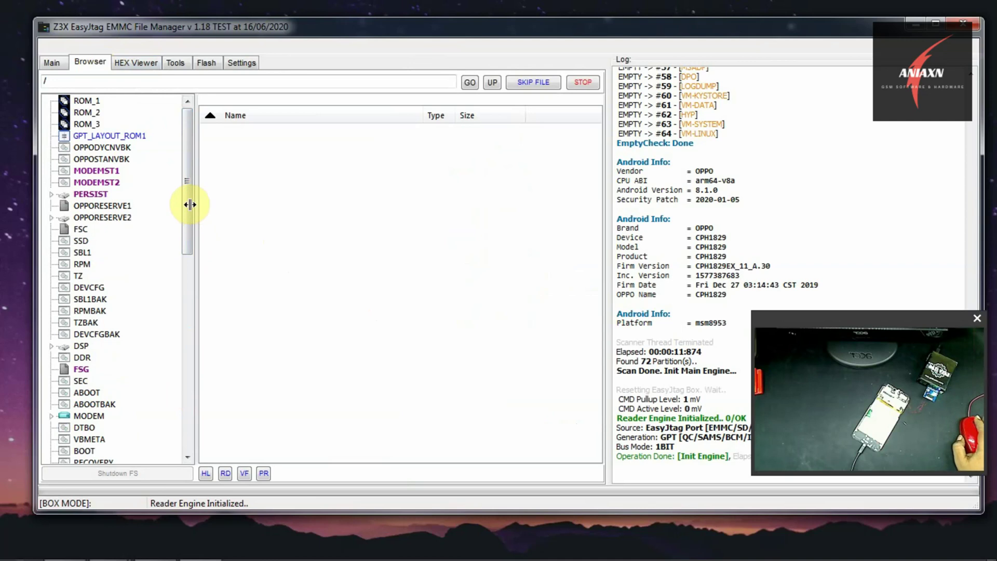
pyautogui.rightClick(98, 141)
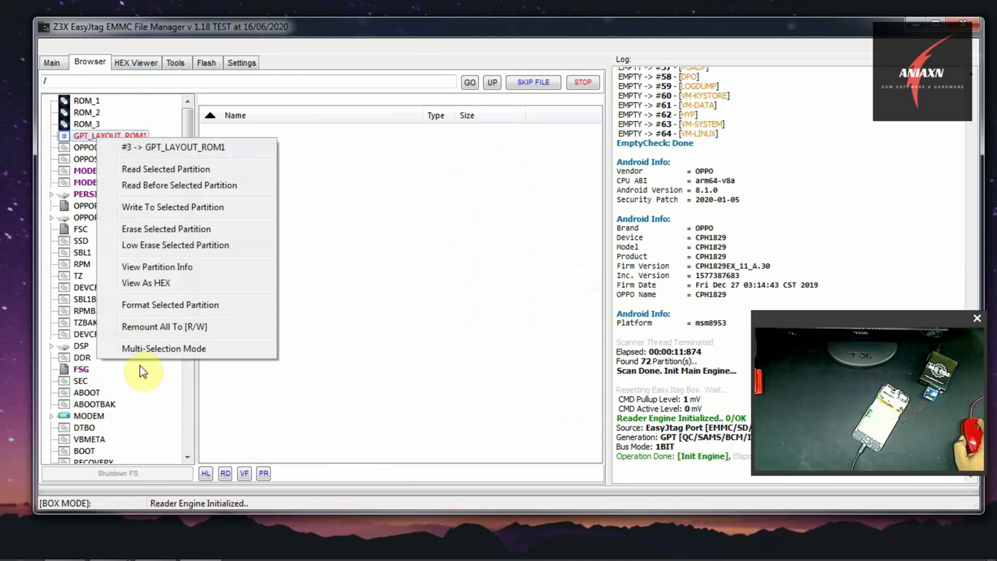
pyautogui.click(138, 349)
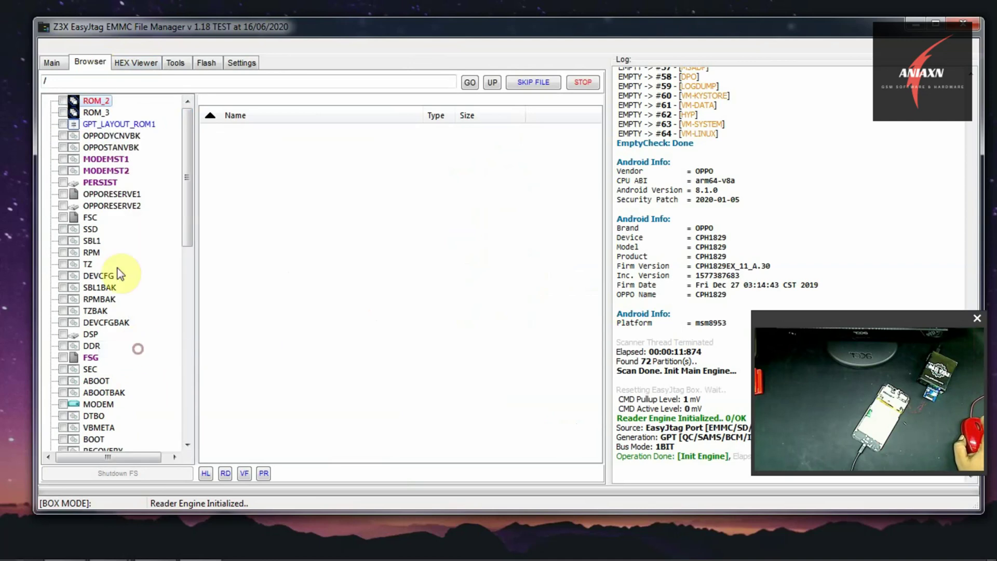
pyautogui.rightClick(95, 152)
pyautogui.click(125, 161)
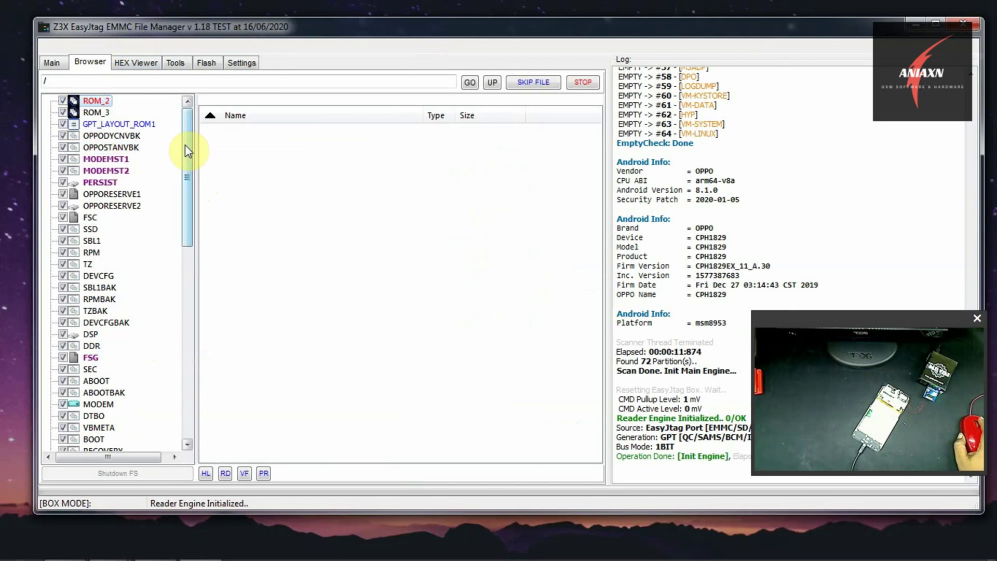
pyautogui.moveTo(187, 150); pyautogui.dragTo(181, 371)
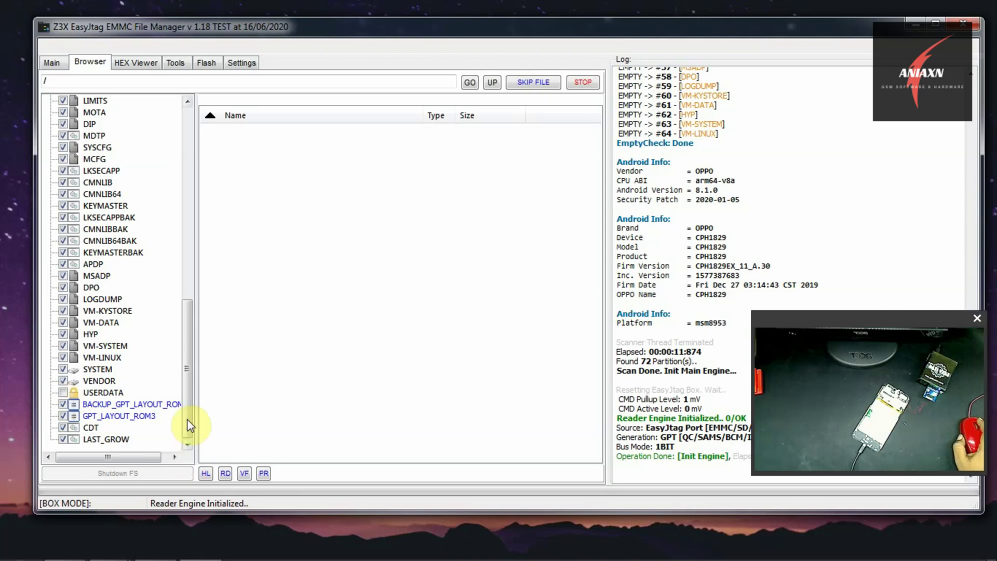
pyautogui.moveTo(188, 420)
pyautogui.mouseDown()
pyautogui.moveTo(210, 222)
pyautogui.moveTo(214, 286)
pyautogui.moveTo(187, 432)
pyautogui.mouseUp()
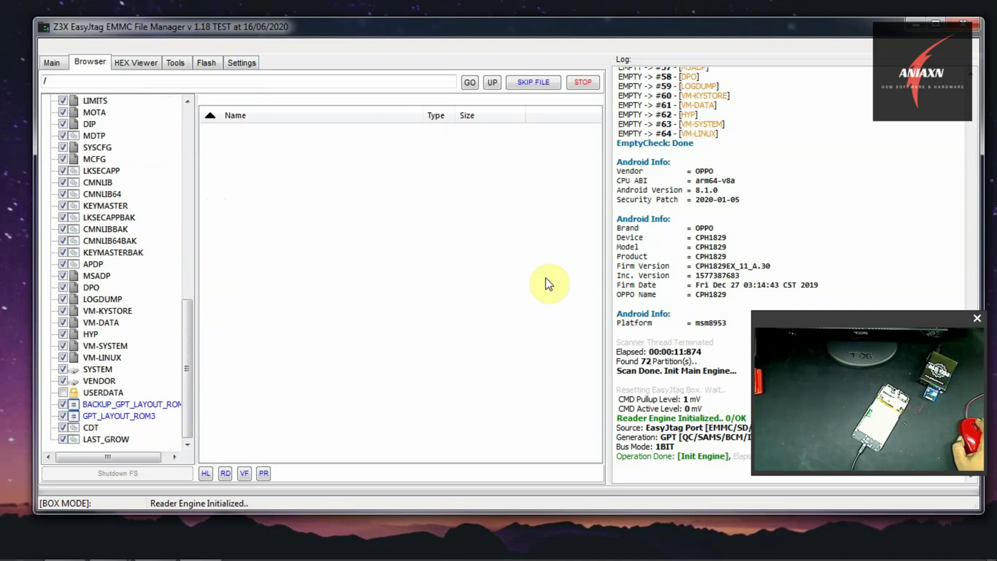
# Step: Read the selected partitions into a new subfolder of cph1829 named full dump
pyautogui.rightClick(113, 194)
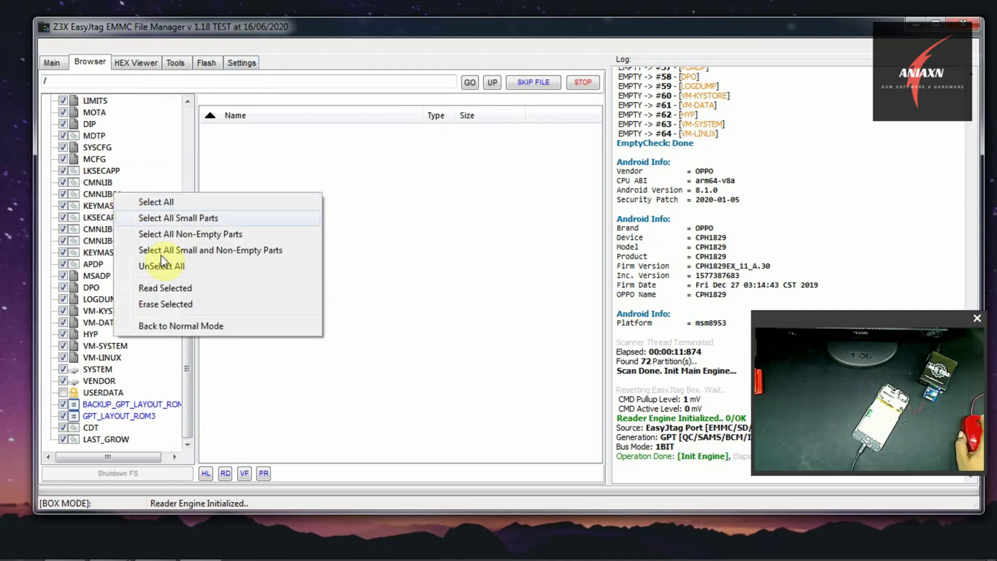
pyautogui.click(195, 290)
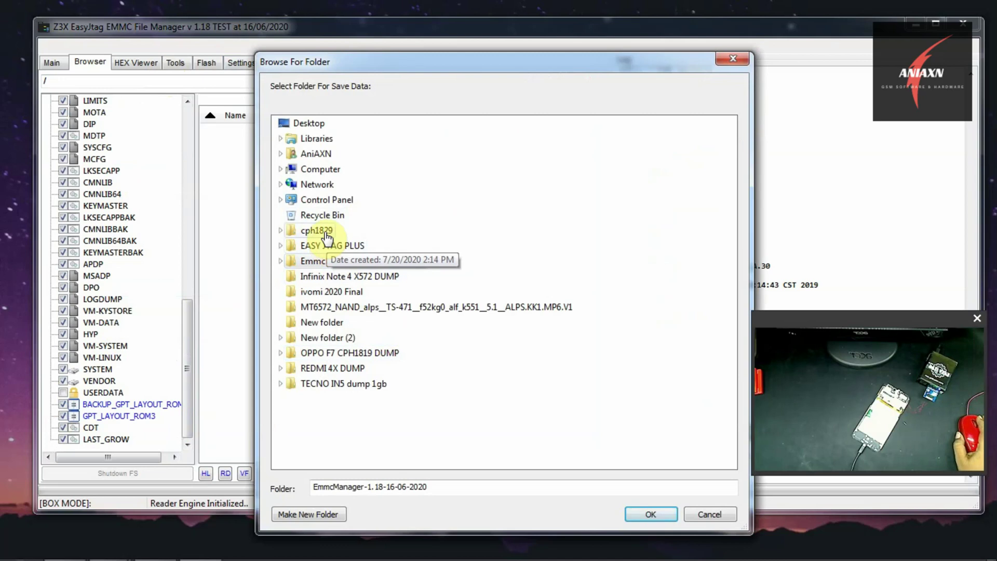
pyautogui.click(327, 234)
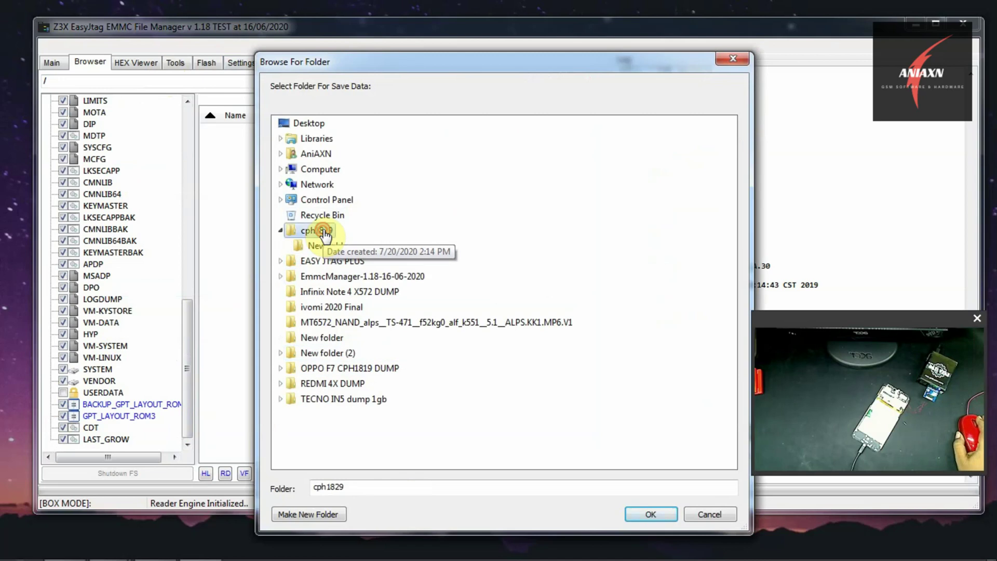
pyautogui.click(312, 515)
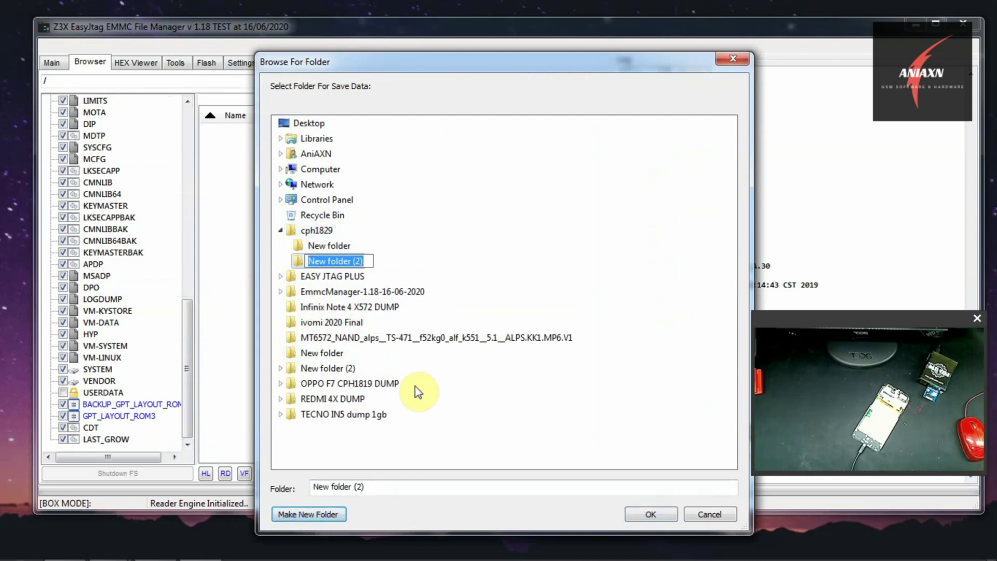
pyautogui.write('full')
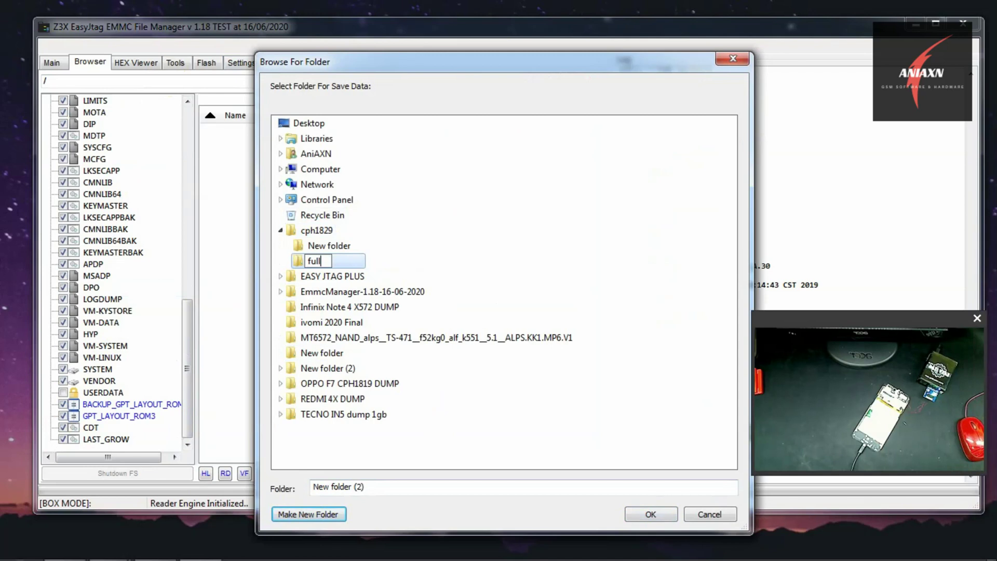
pyautogui.write(' du')
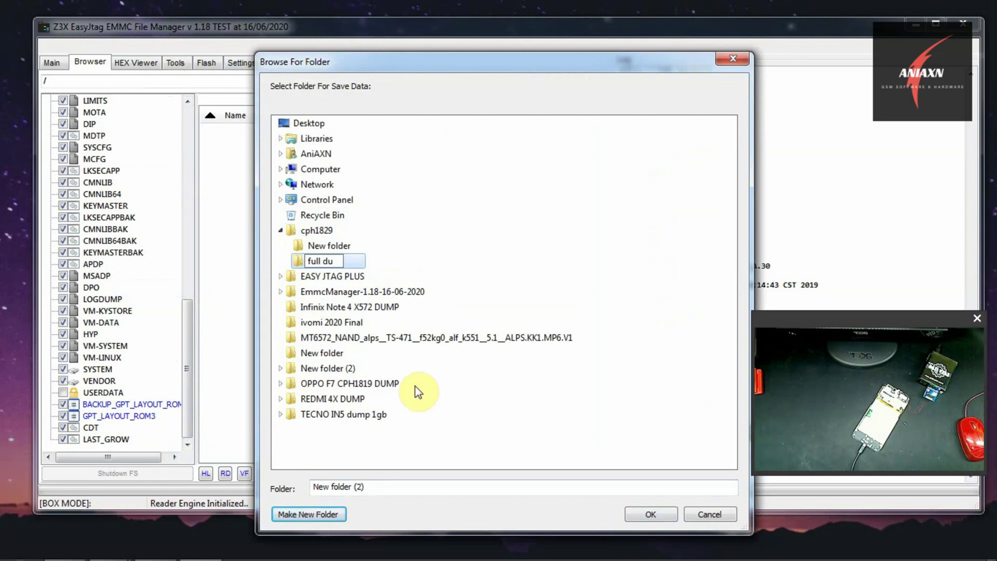
pyautogui.write('mp')
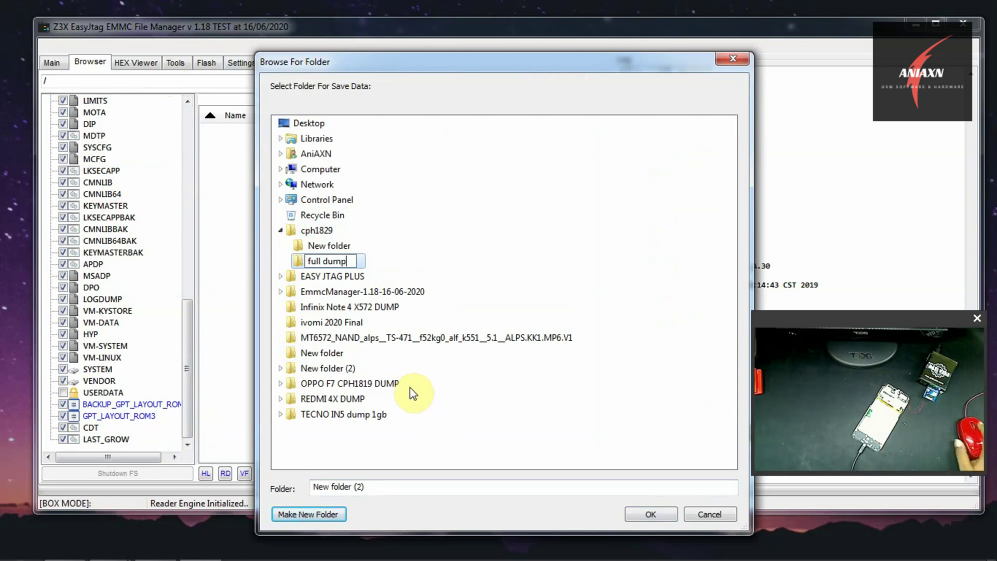
pyautogui.press('Return')
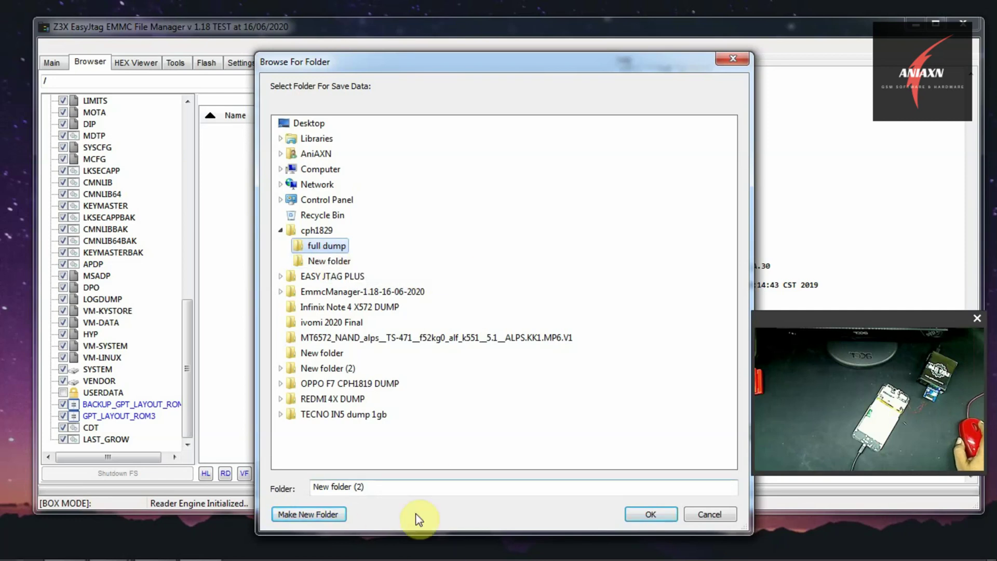
pyautogui.click(659, 516)
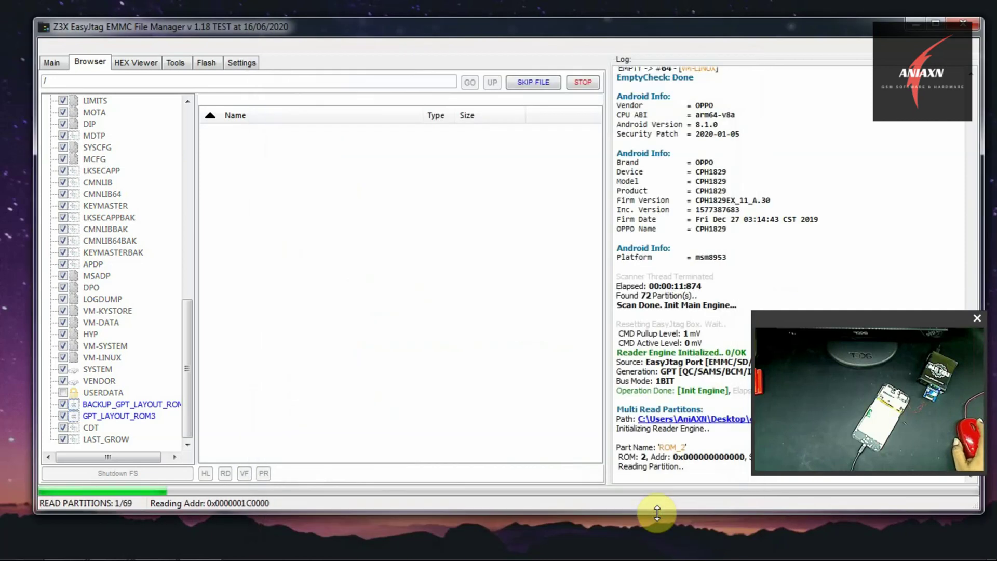
pyautogui.click(52, 63)
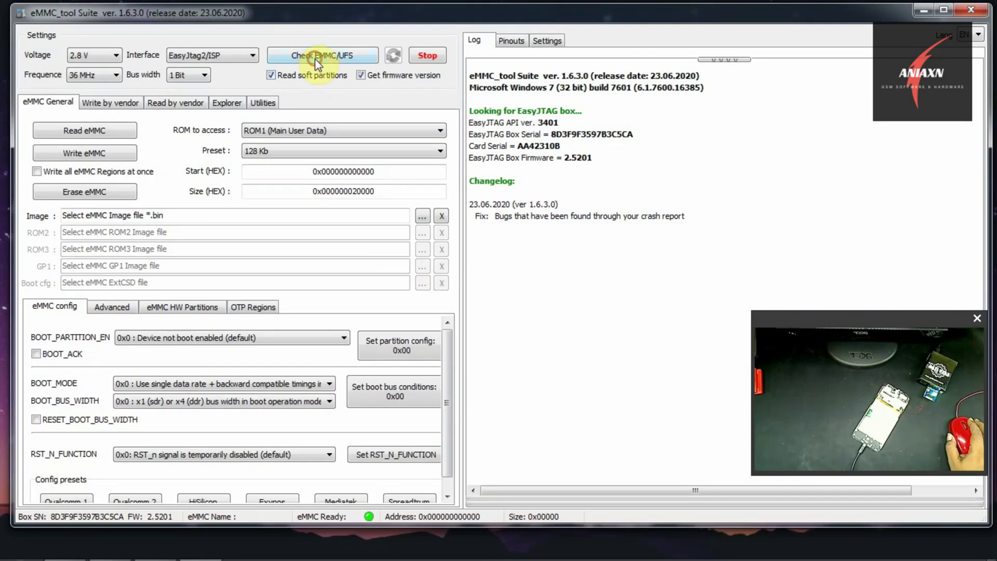
# Step: Switch to eMMC_tool Suite and run the EMMC/UFS check on the phone's chip
pyautogui.click(316, 59)
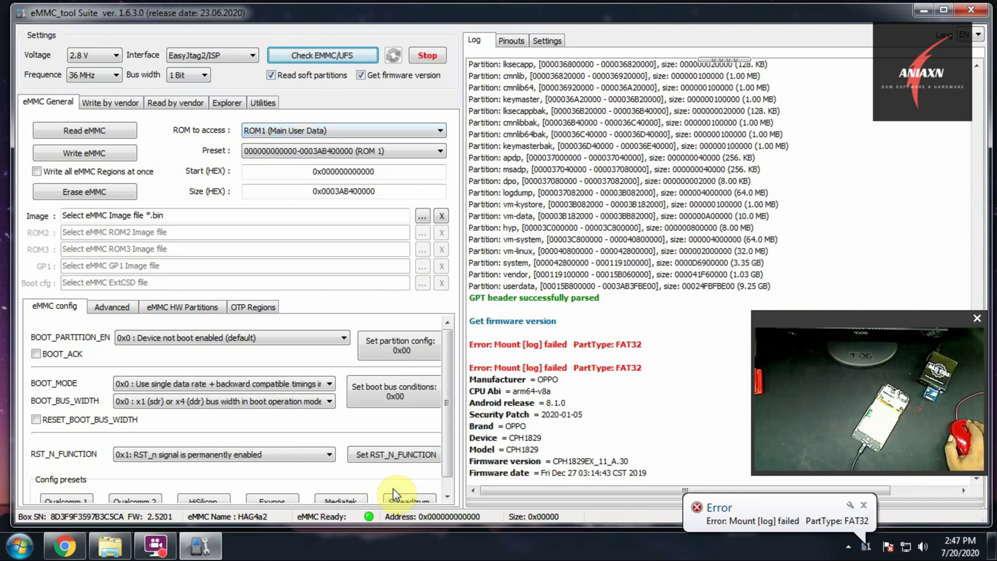
pyautogui.click(112, 103)
pyautogui.click(62, 101)
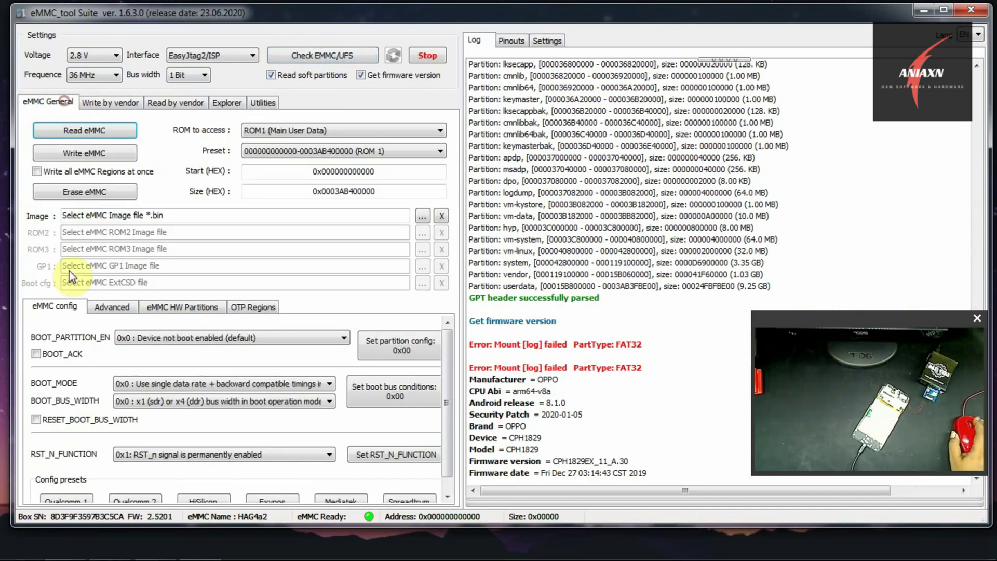
# Step: Enable ENH for GP1 to GP4 in the eMMC hardware partition settings and run the final write, accepting the zero sizes
pyautogui.click(111, 308)
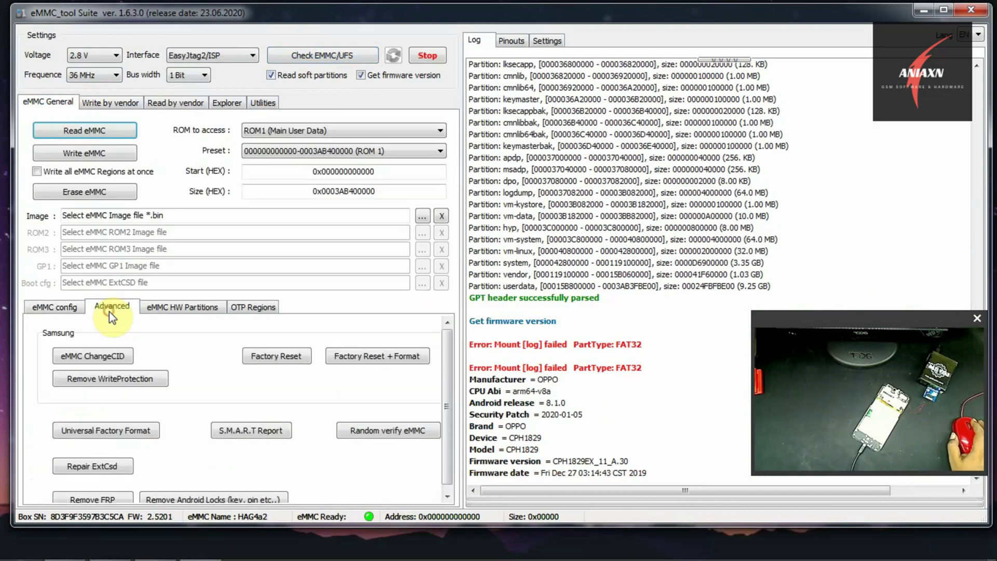
pyautogui.click(162, 311)
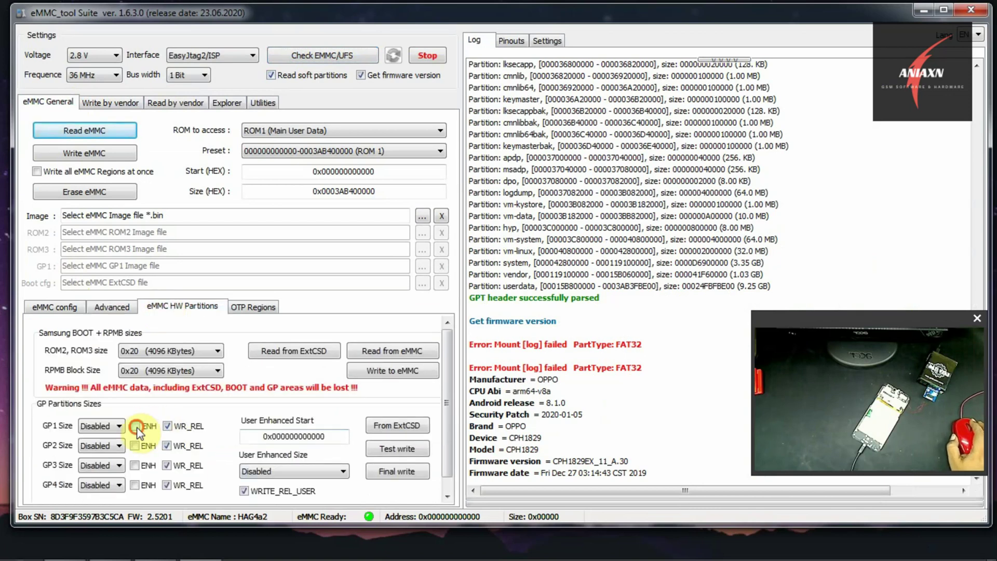
pyautogui.click(135, 446)
pyautogui.click(135, 485)
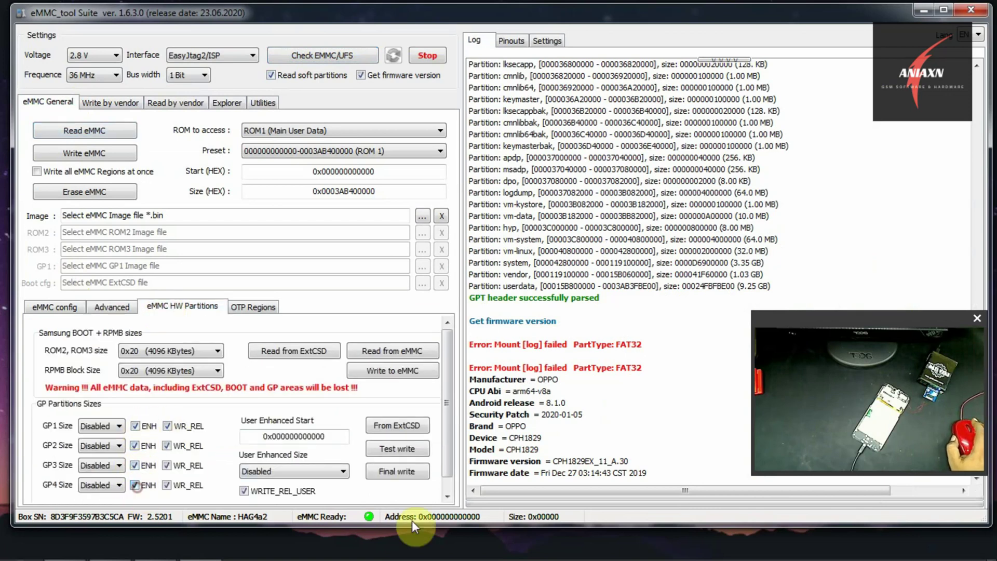
pyautogui.scroll(-1, 442, 442)
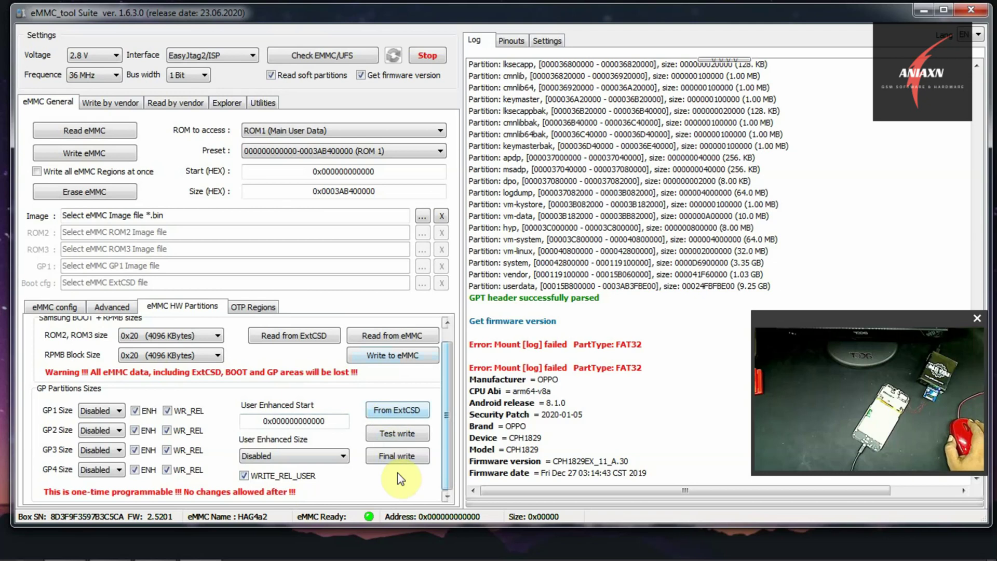
pyautogui.click(391, 458)
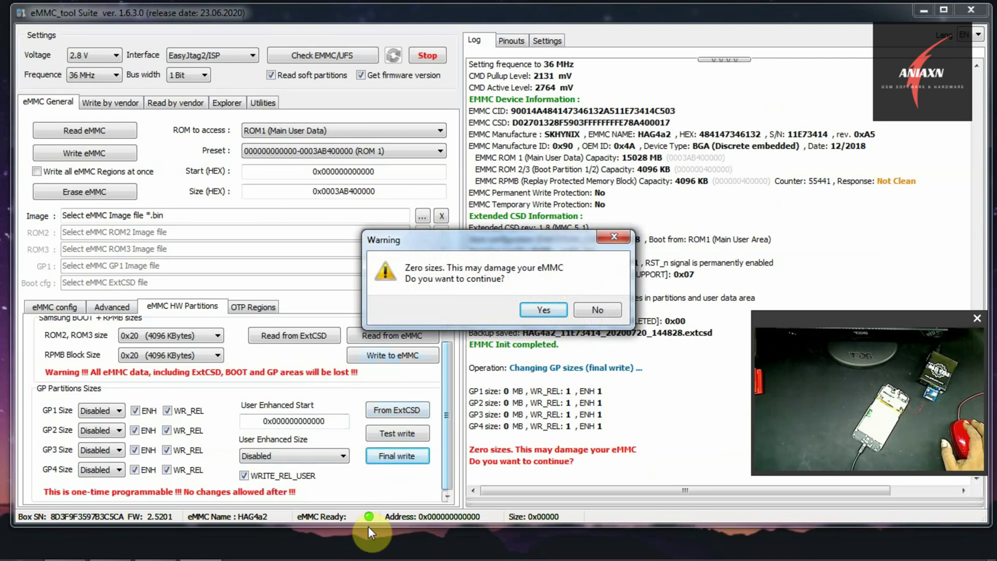
pyautogui.click(543, 310)
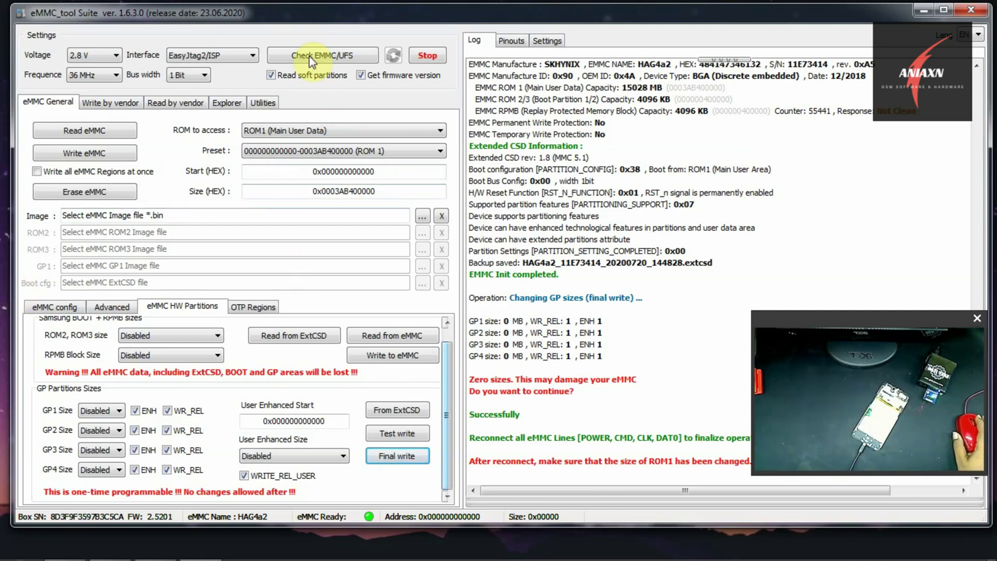
# Step: Check the eMMC again and read its S.M.A.R.T report
pyautogui.click(332, 61)
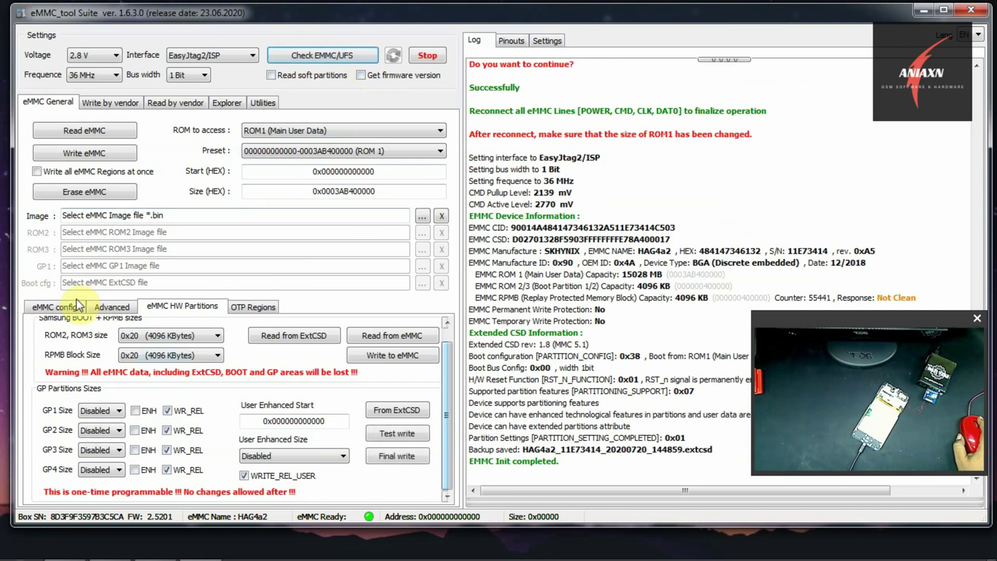
pyautogui.click(108, 307)
pyautogui.click(242, 431)
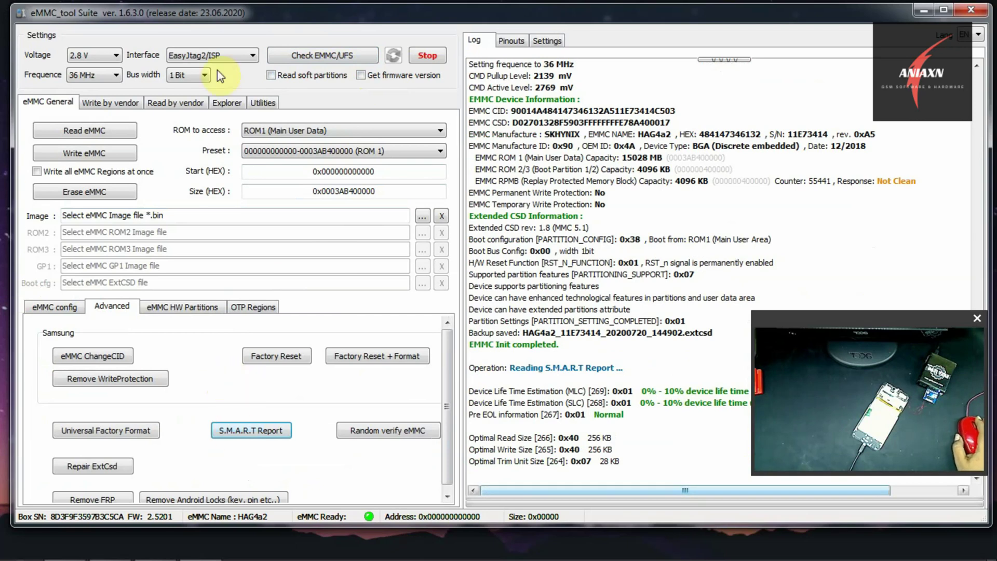
# Step: Erase all regions of the eMMC at once, accepting the data loss
pyautogui.click(56, 172)
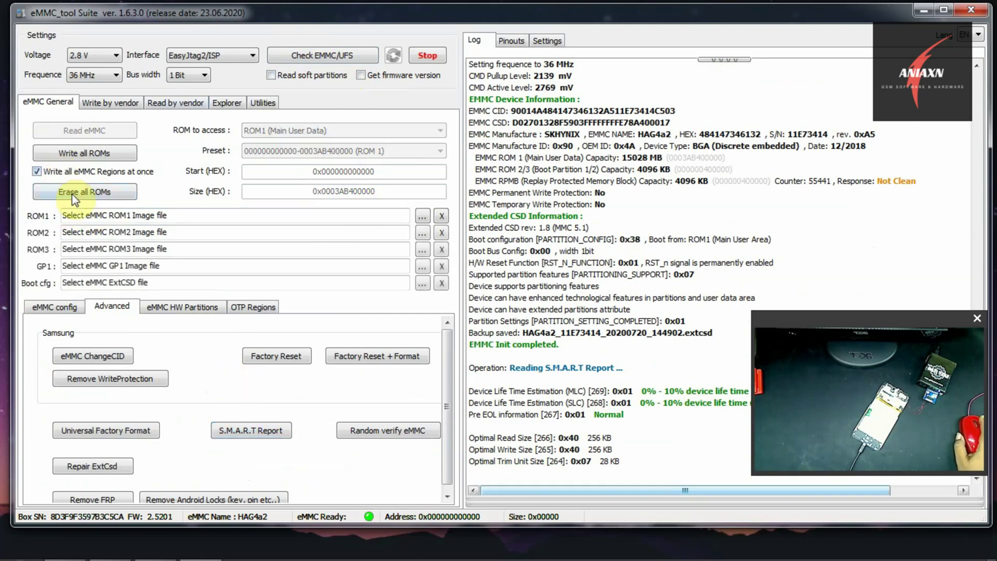
pyautogui.click(75, 191)
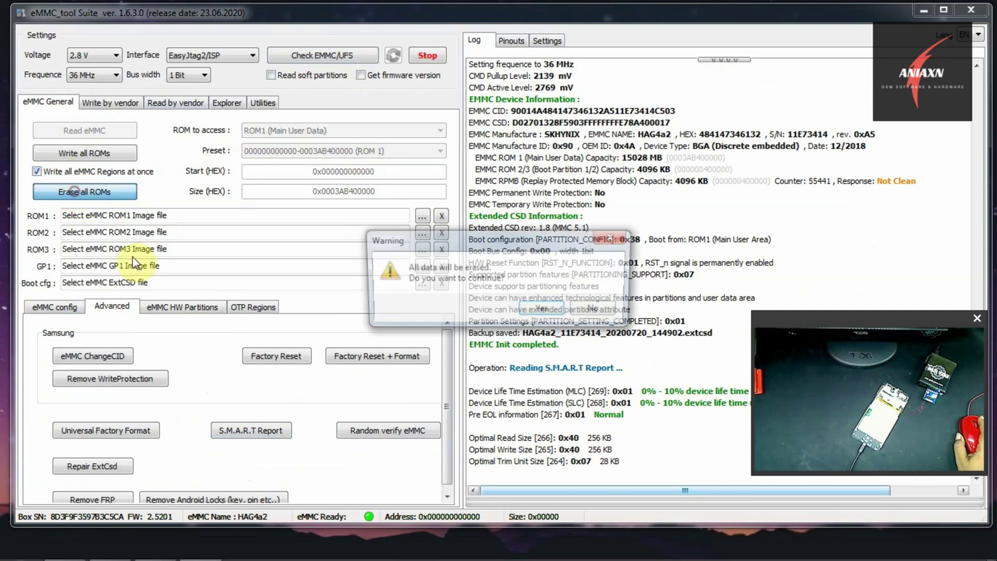
pyautogui.click(539, 312)
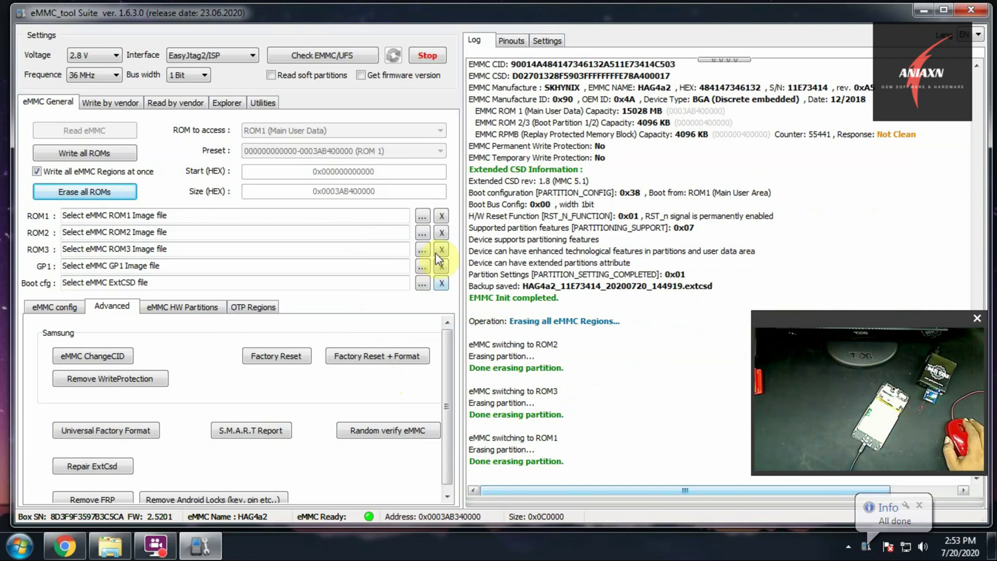
pyautogui.click(423, 216)
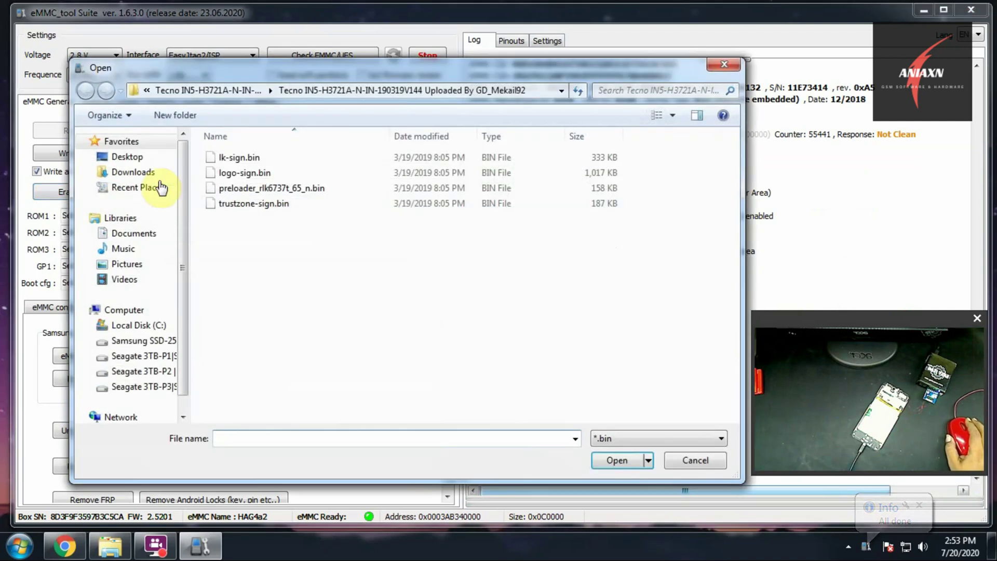
pyautogui.click(127, 156)
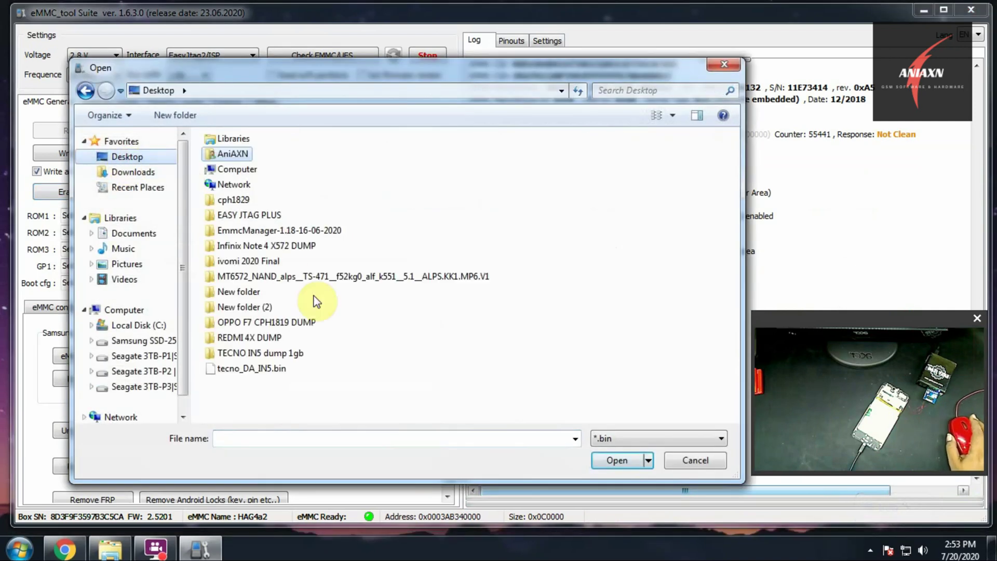
pyautogui.doubleClick(236, 199)
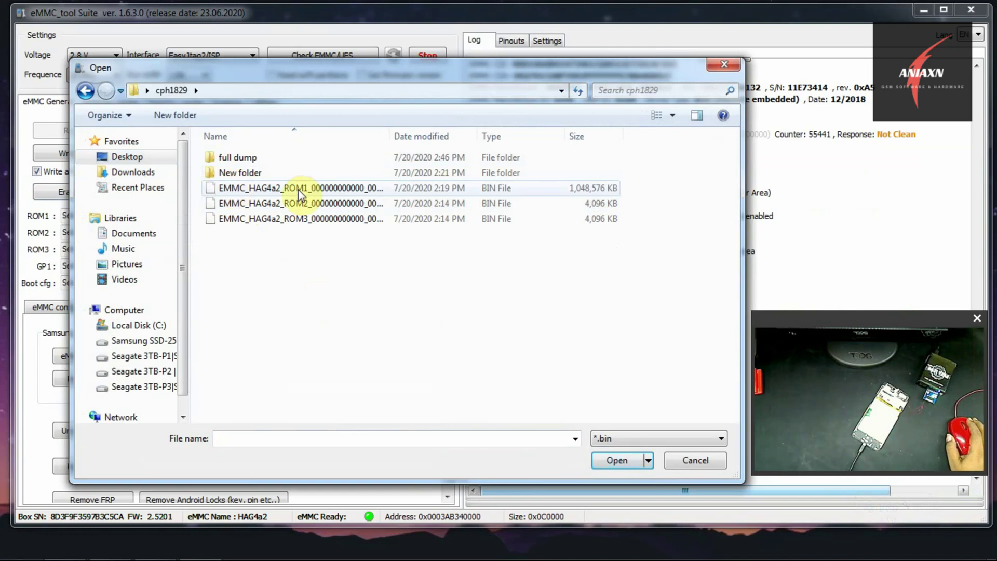
pyautogui.click(333, 188)
pyautogui.doubleClick(332, 187)
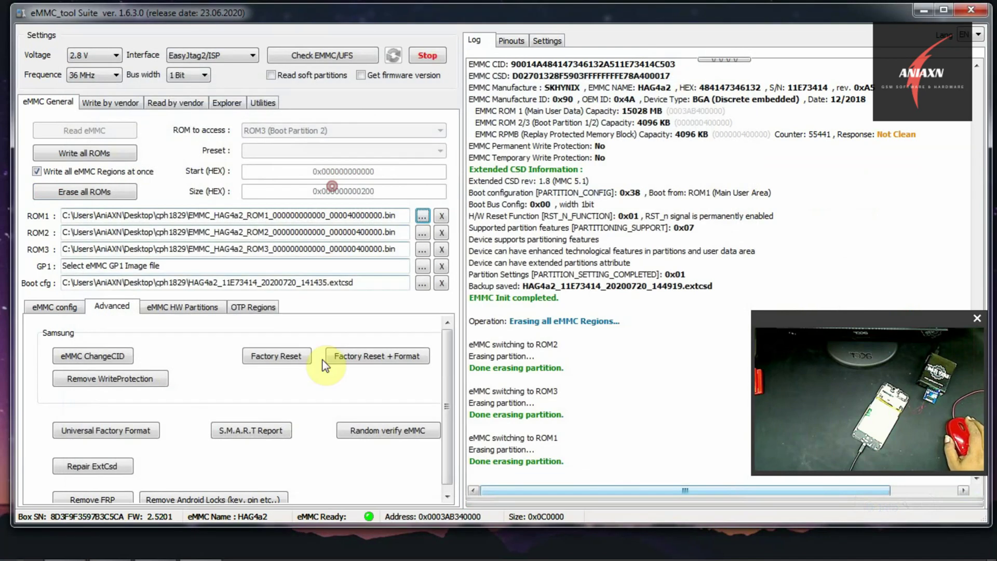
pyautogui.click(83, 153)
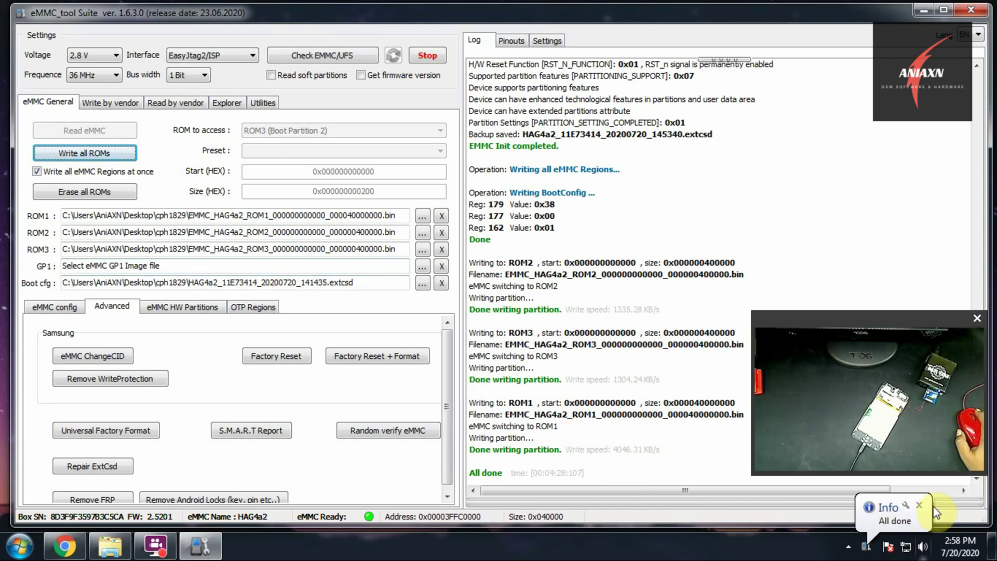
pyautogui.click(921, 506)
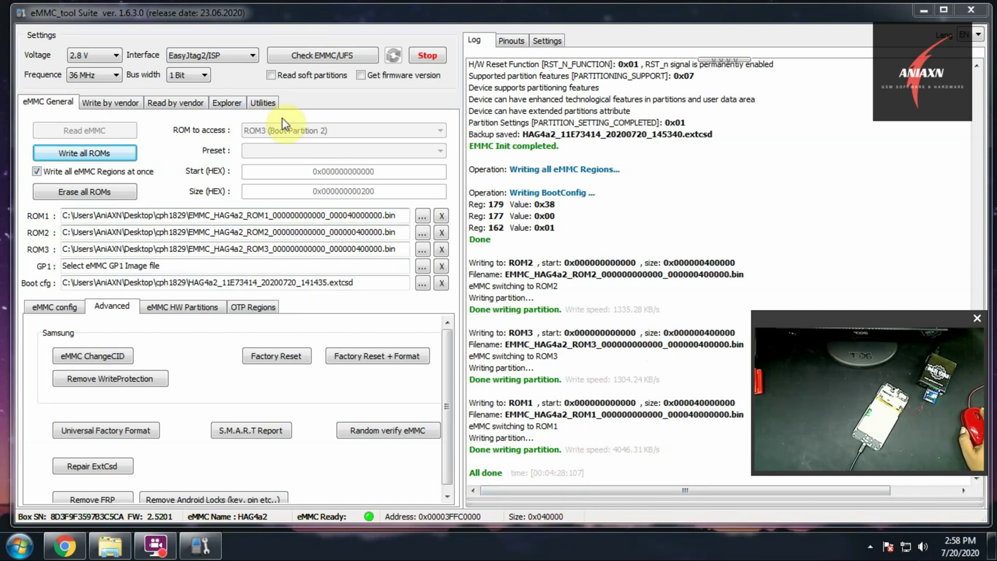
# Step: Recheck the eMMC with soft partitions included, and read its partition table for writing as Qualcomm/HiSilicon/Omap
pyautogui.click(302, 78)
pyautogui.click(322, 55)
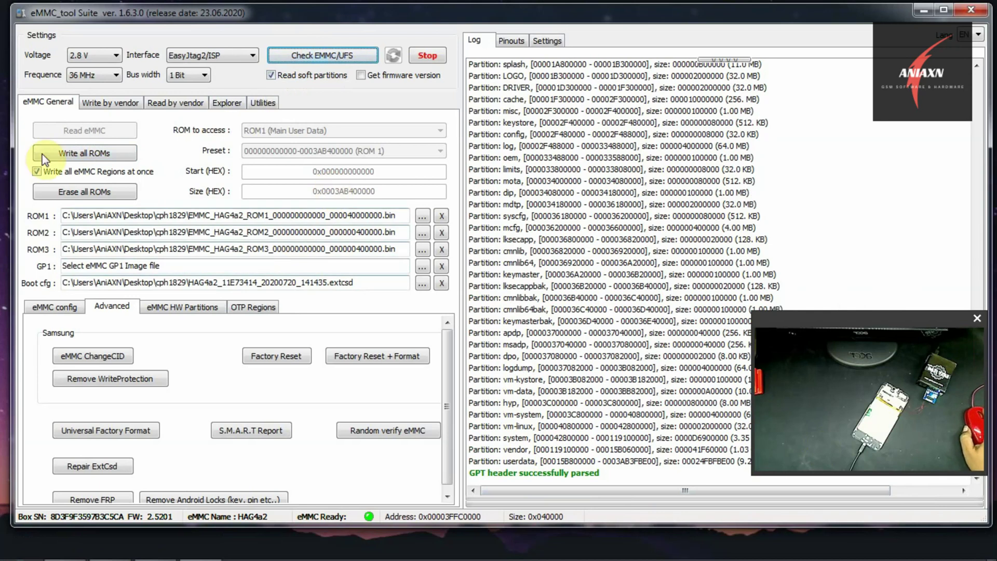
pyautogui.click(130, 105)
pyautogui.click(151, 133)
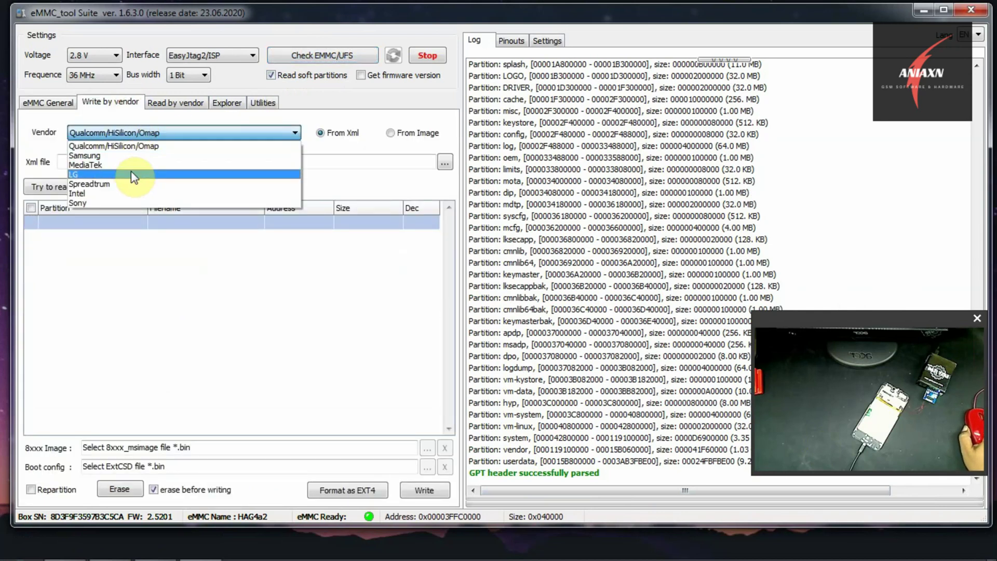
pyautogui.click(49, 189)
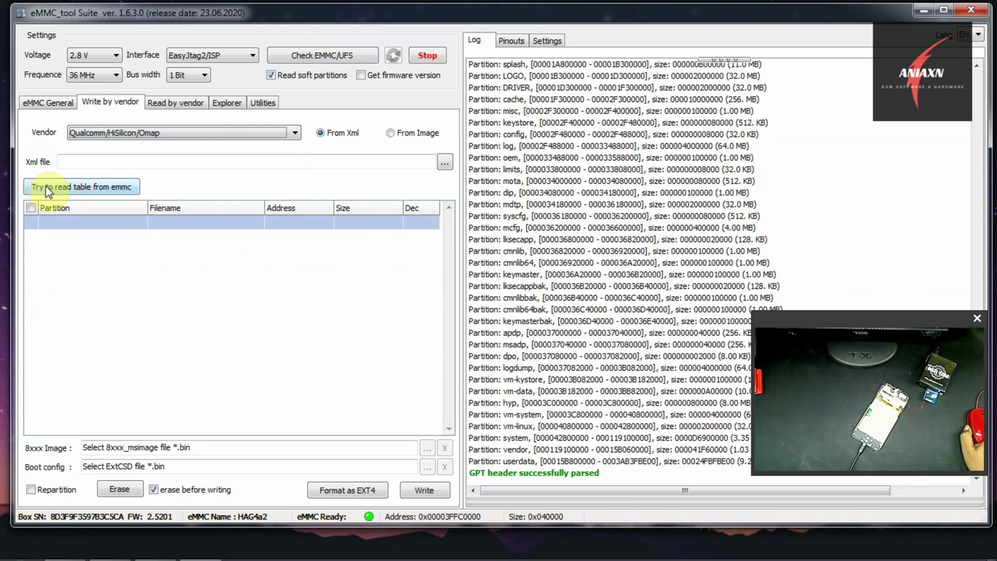
pyautogui.click(48, 188)
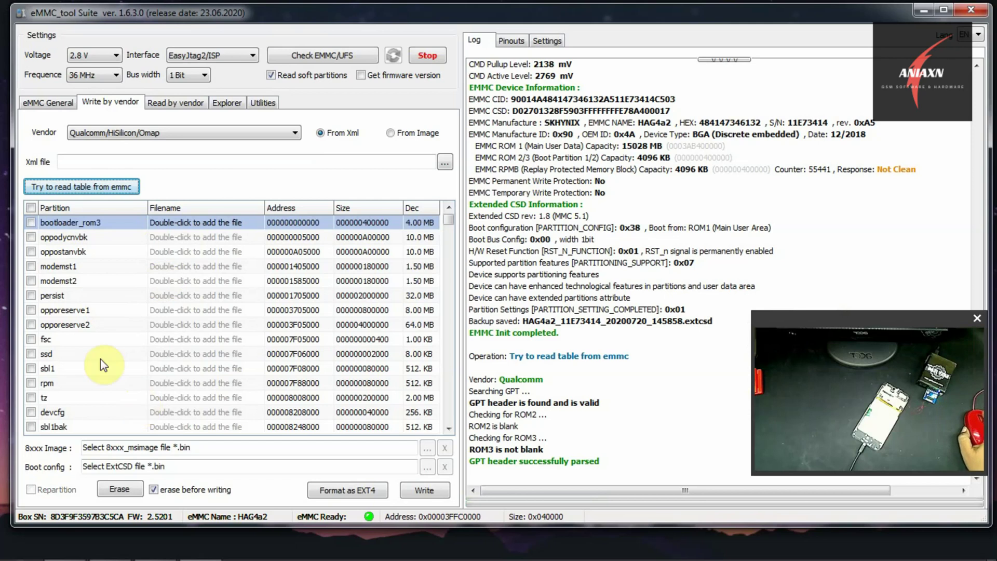
# Step: Mark the modemst1, modemst2 and fsg partitions for writing
pyautogui.click(29, 267)
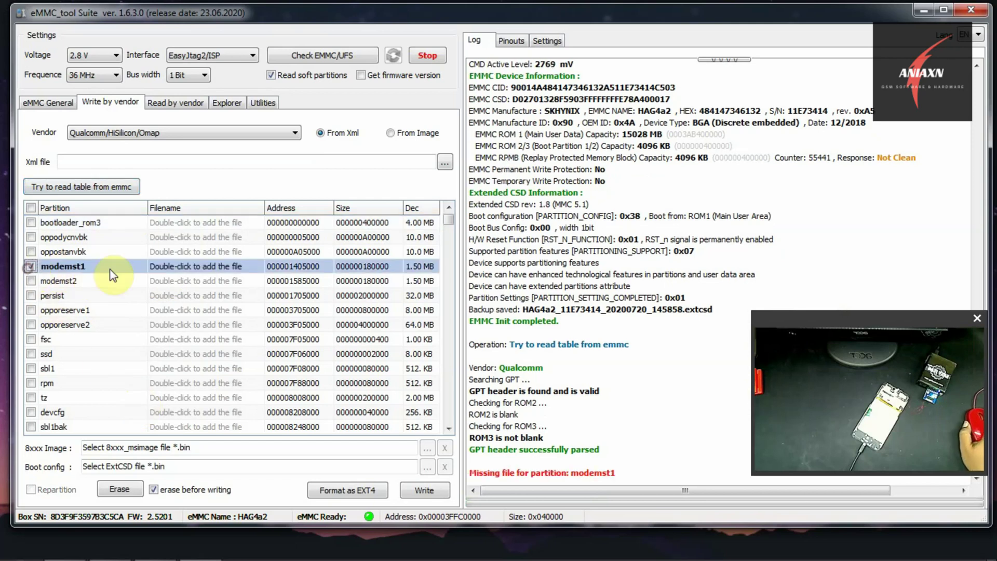
pyautogui.click(32, 281)
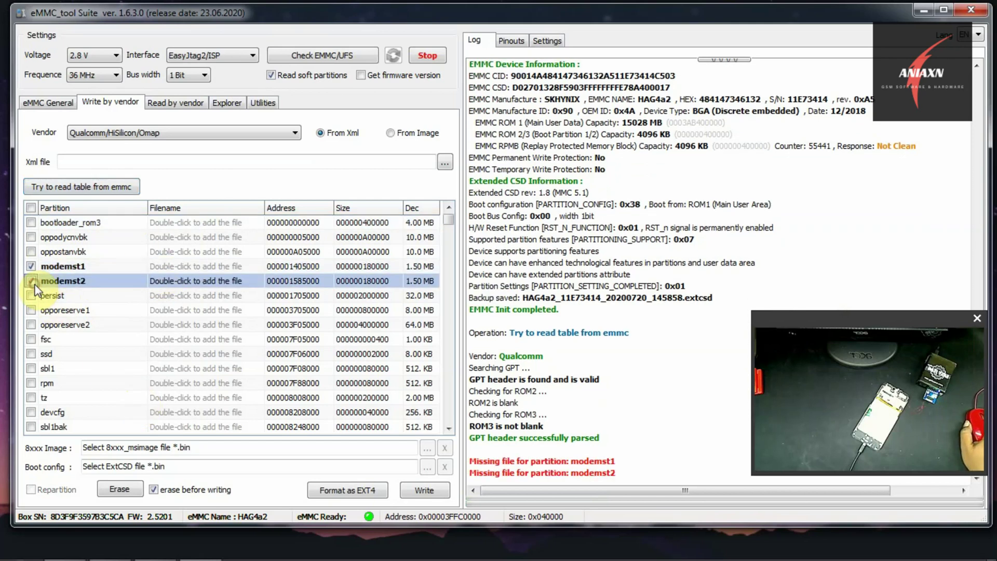
pyautogui.scroll(-2, 51, 406)
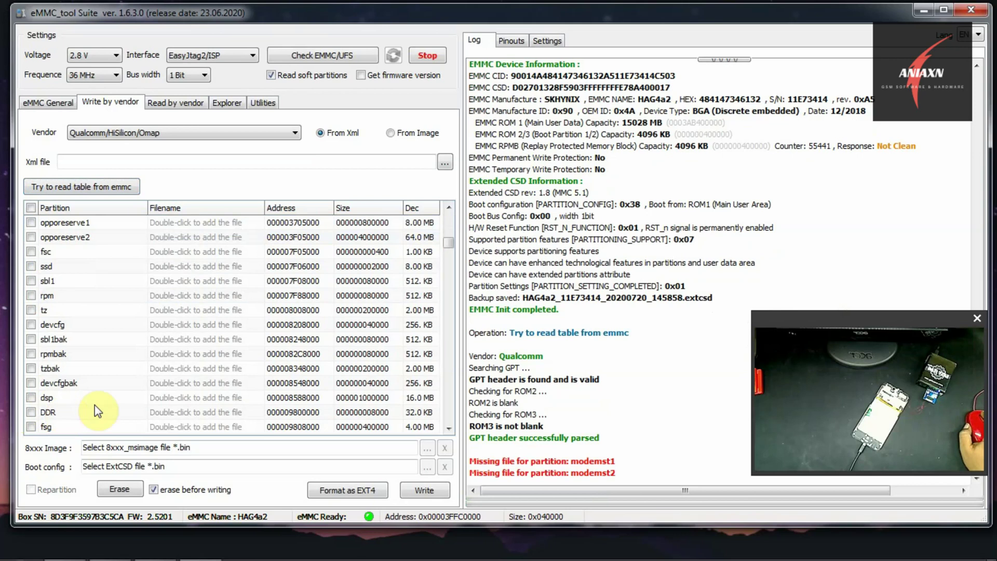
pyautogui.click(31, 428)
# Step: Assign modemst1.bin, modemst2.bin and fsg.bin from New folder inside cph1829 to their matching partitions
pyautogui.scroll(2, 199, 368)
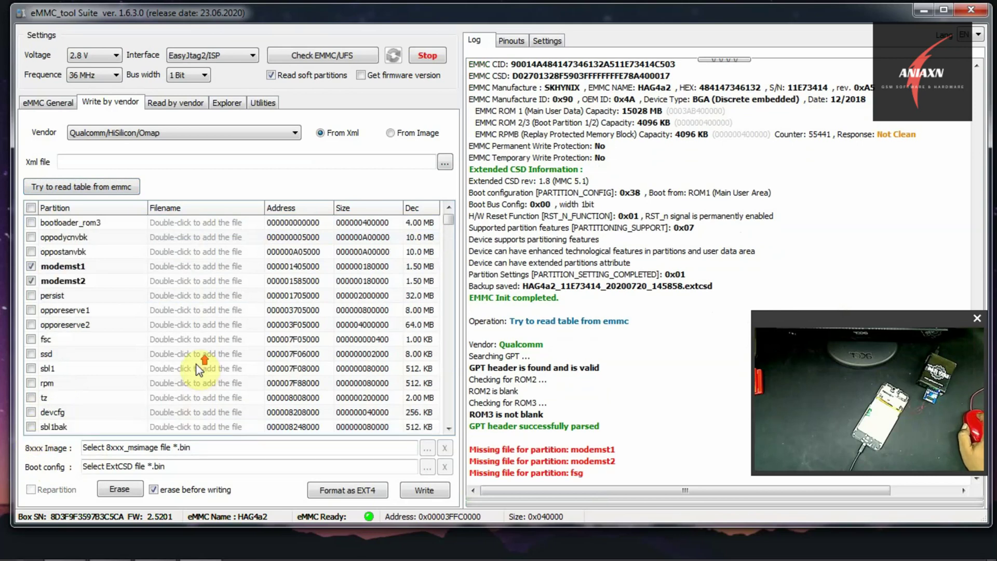
pyautogui.doubleClick(199, 271)
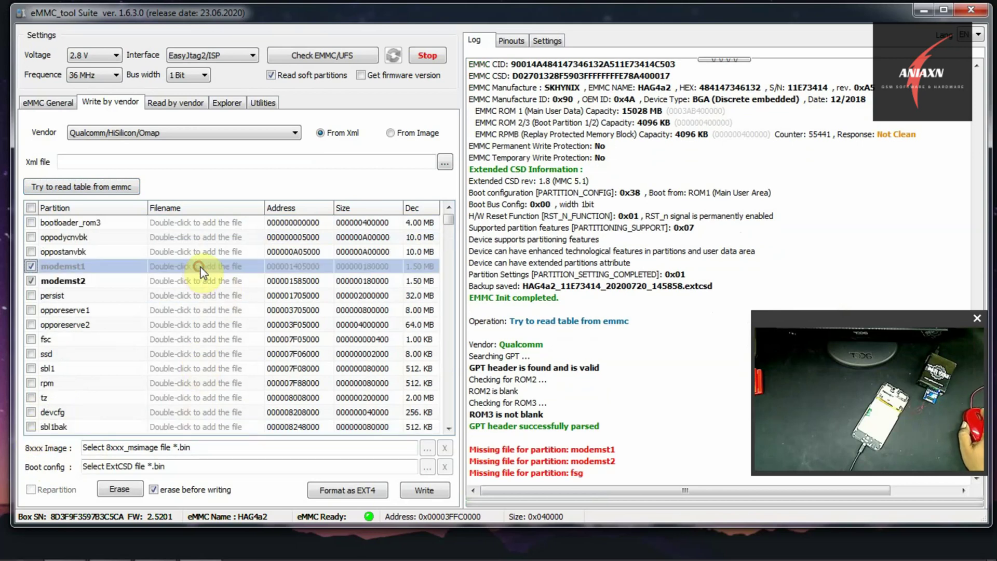
pyautogui.doubleClick(225, 268)
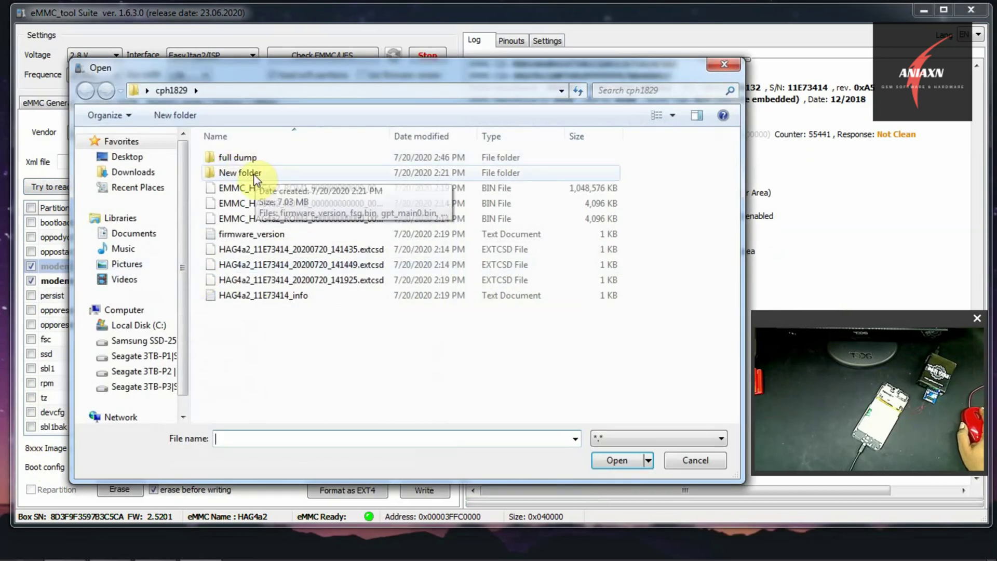
pyautogui.doubleClick(241, 175)
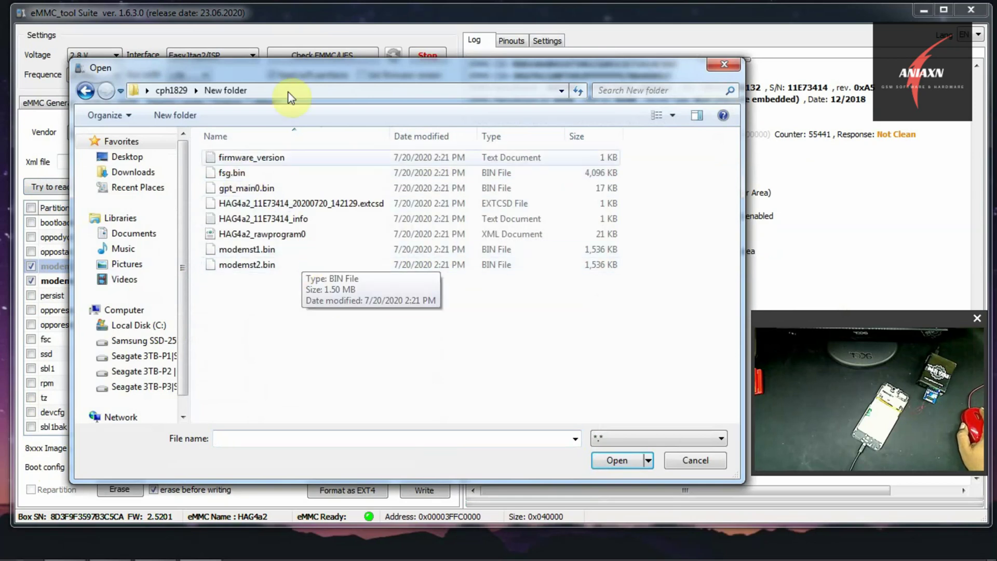
pyautogui.moveTo(309, 78); pyautogui.dragTo(455, 84)
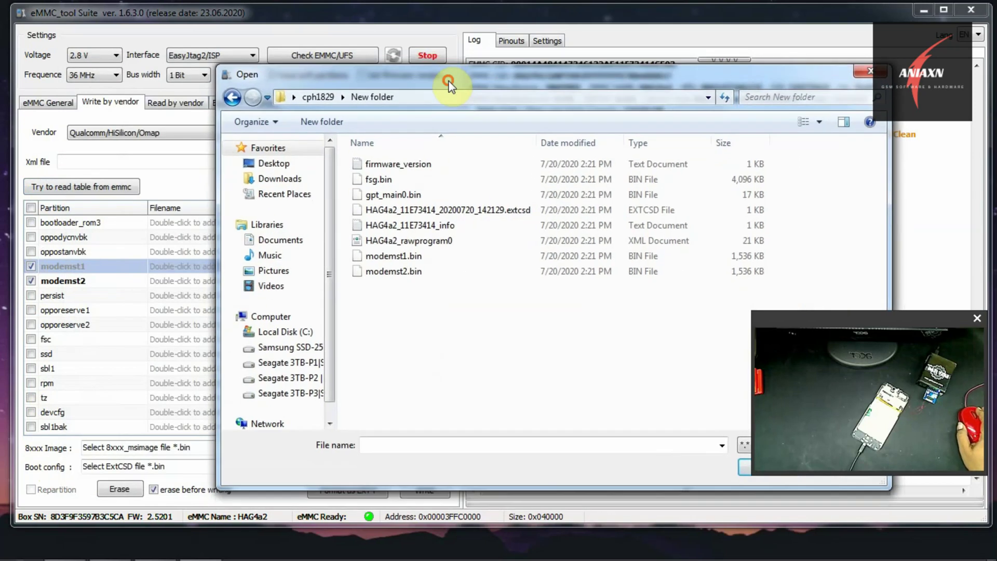
pyautogui.doubleClick(403, 257)
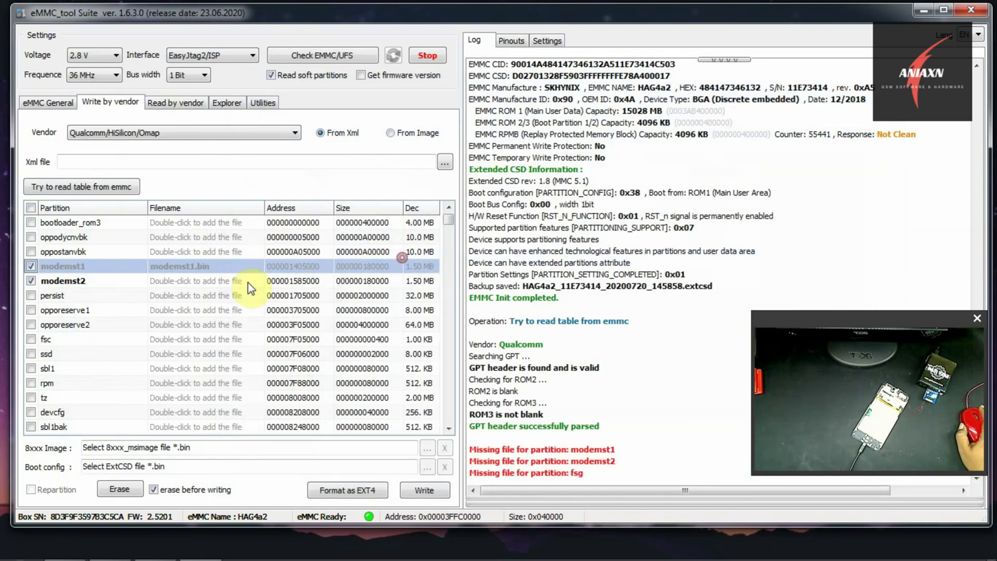
pyautogui.doubleClick(208, 282)
pyautogui.doubleClick(394, 271)
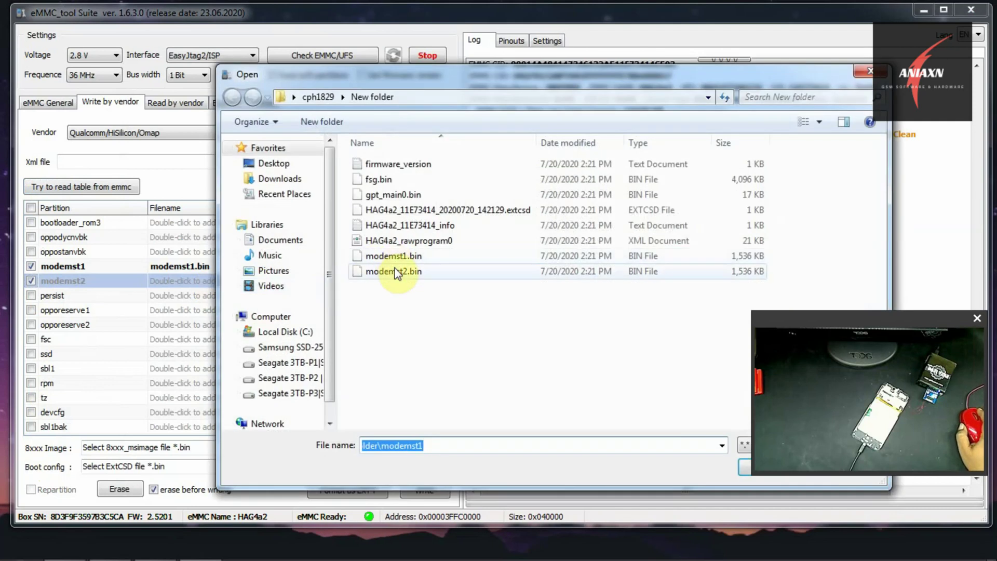
pyautogui.scroll(-4, 195, 384)
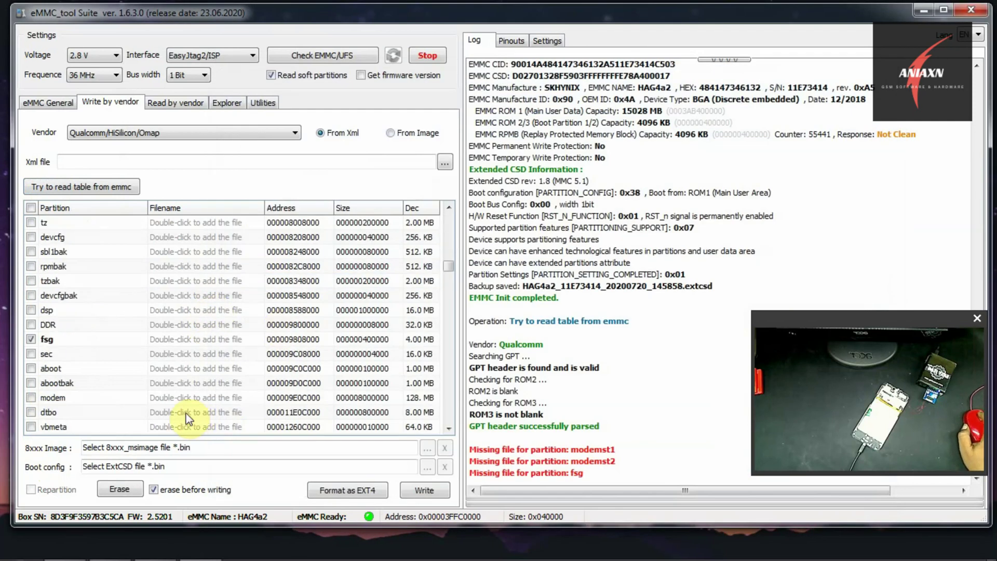
pyautogui.doubleClick(198, 339)
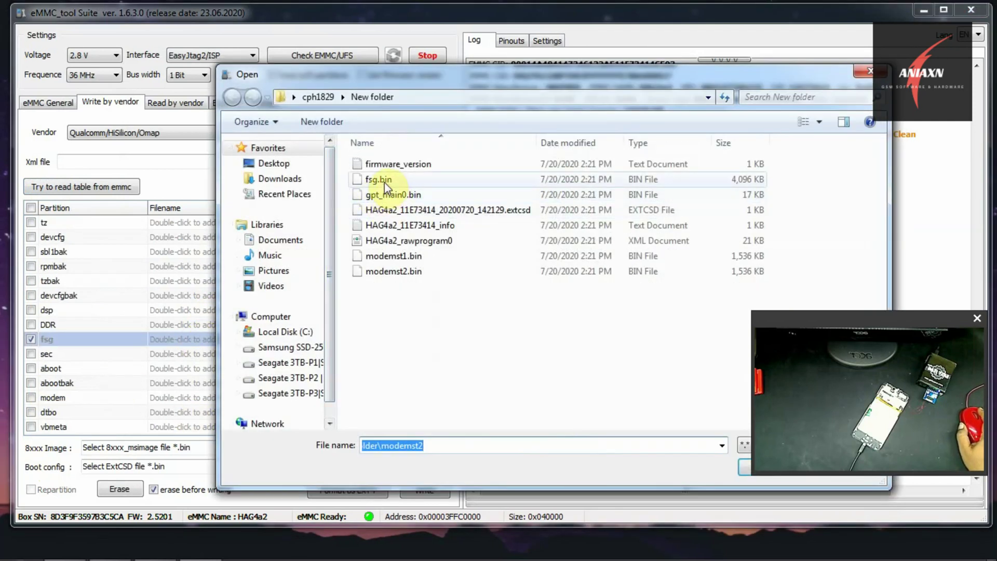
pyautogui.doubleClick(384, 182)
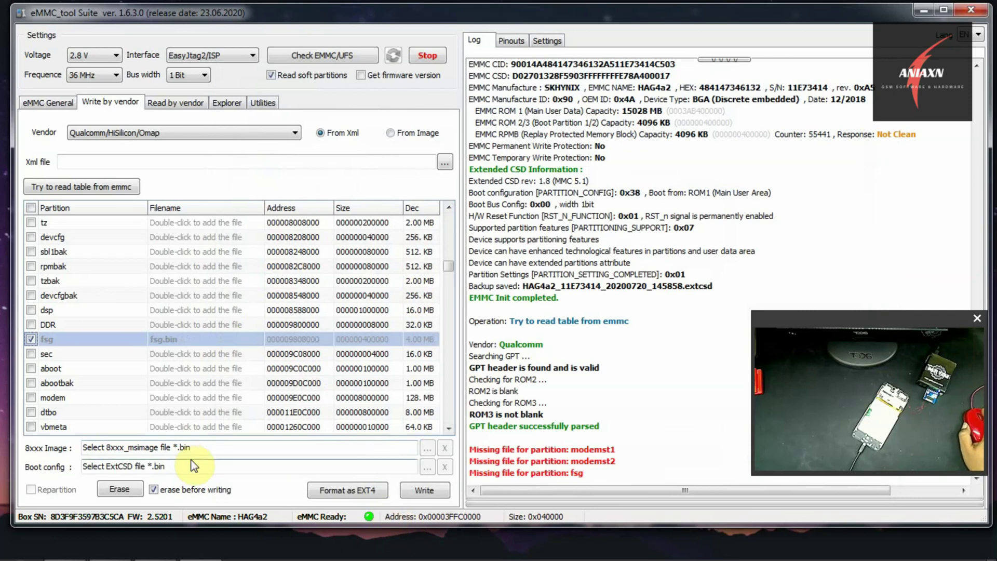
# Step: Write the marked partitions to the eMMC, declining to format the Userdata partition
pyautogui.click(424, 491)
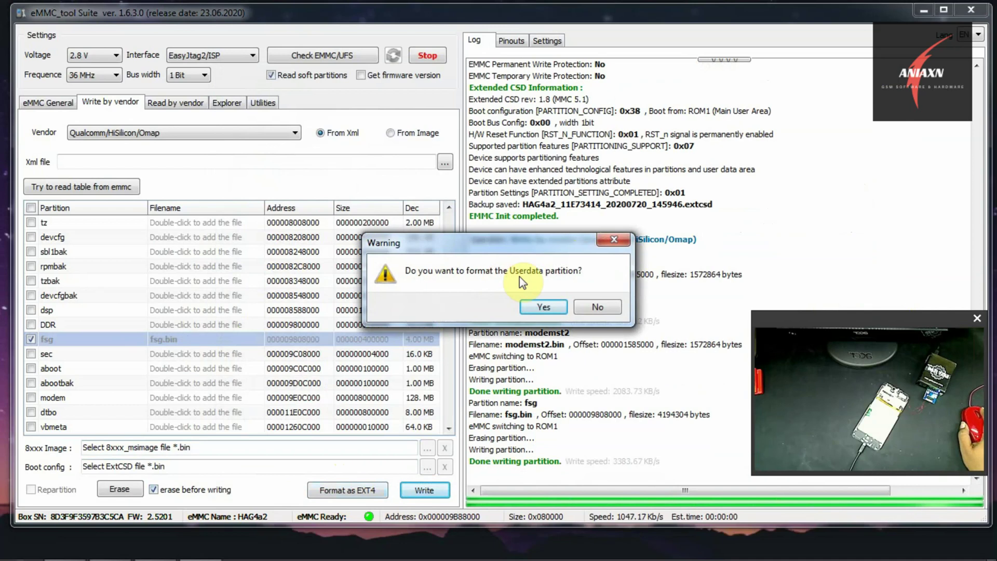
pyautogui.click(594, 305)
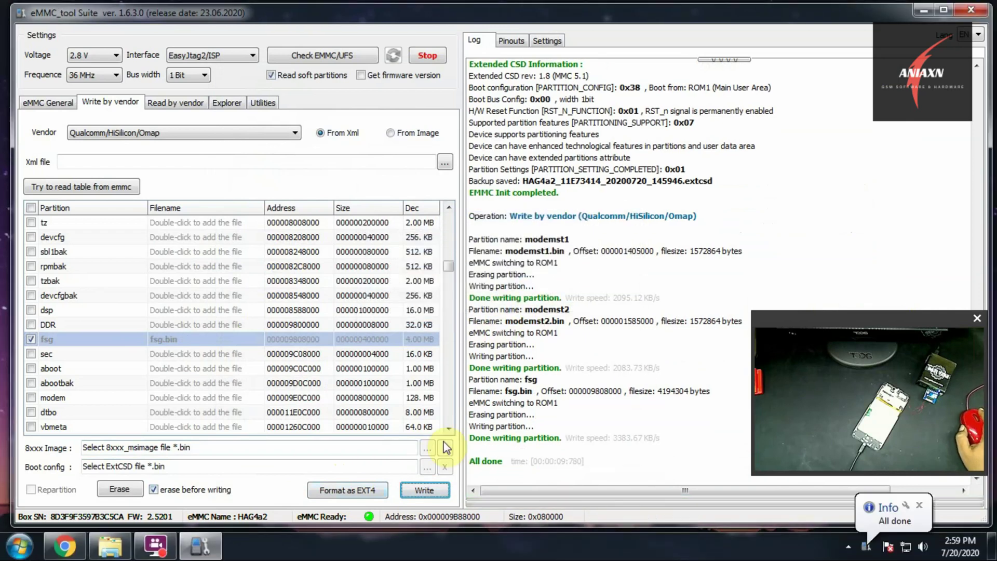
pyautogui.click(920, 505)
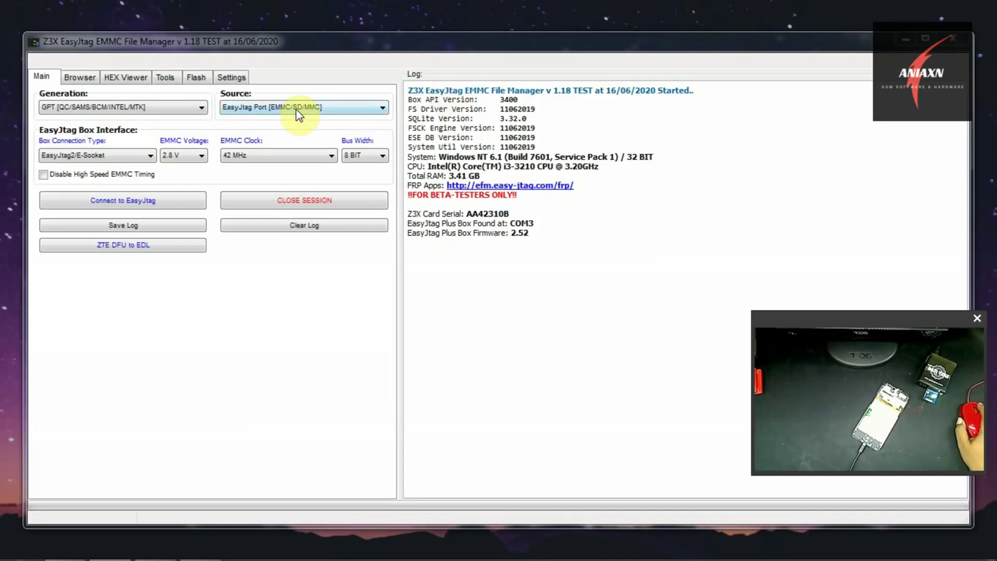
# Step: In Z3X EasyJtag EMMC File Manager, connect to the chip through EasyJtag2/ISP at 2.8 V, 36 MHz and 1 BIT bus width
pyautogui.click(296, 109)
pyautogui.click(296, 109)
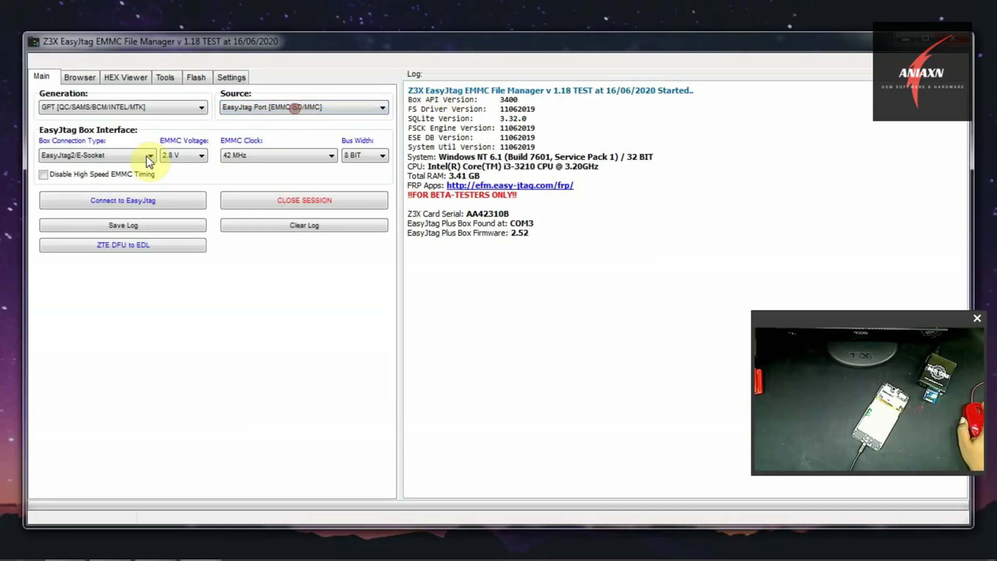
pyautogui.click(147, 155)
pyautogui.click(115, 168)
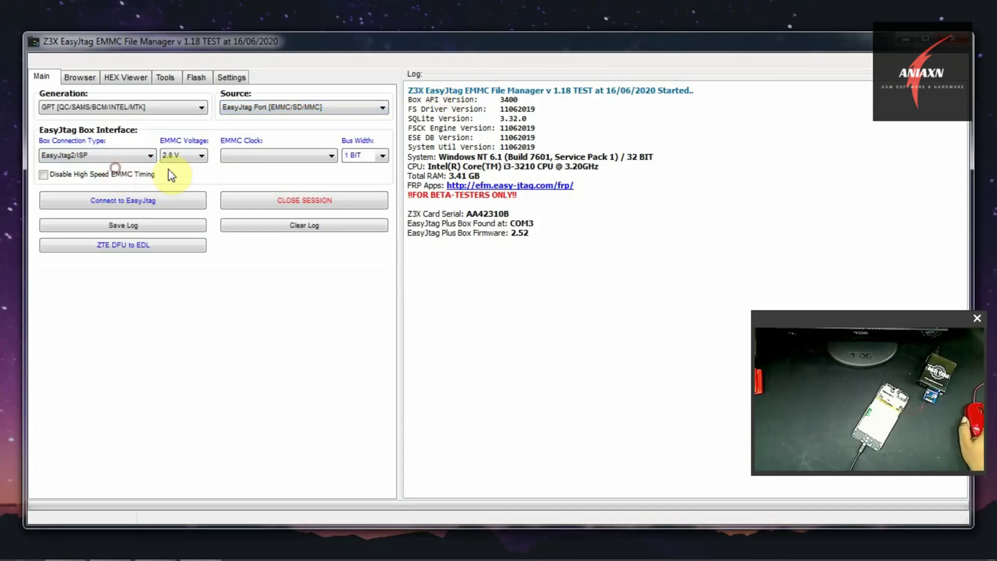
pyautogui.click(199, 157)
pyautogui.click(196, 158)
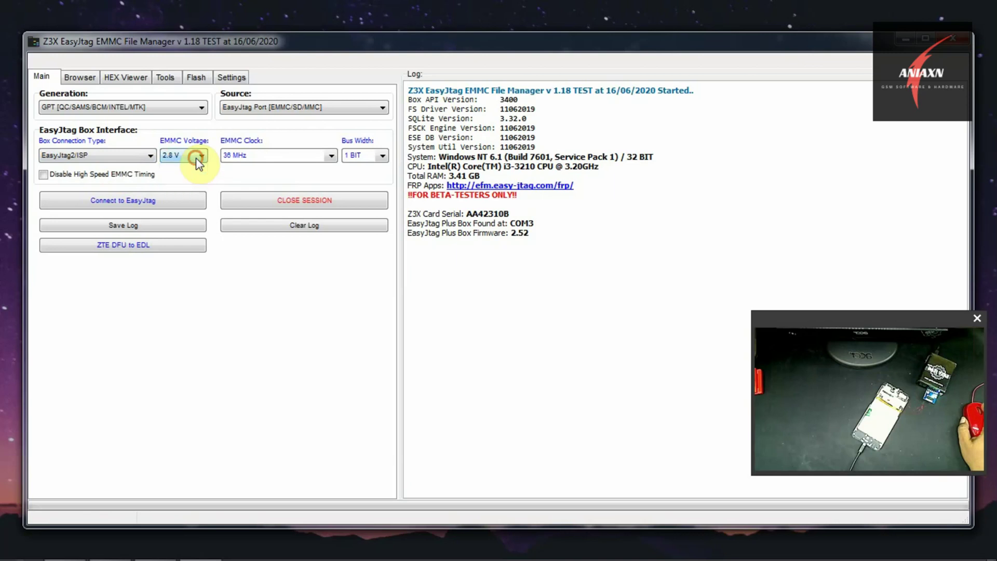
pyautogui.click(255, 163)
pyautogui.click(253, 156)
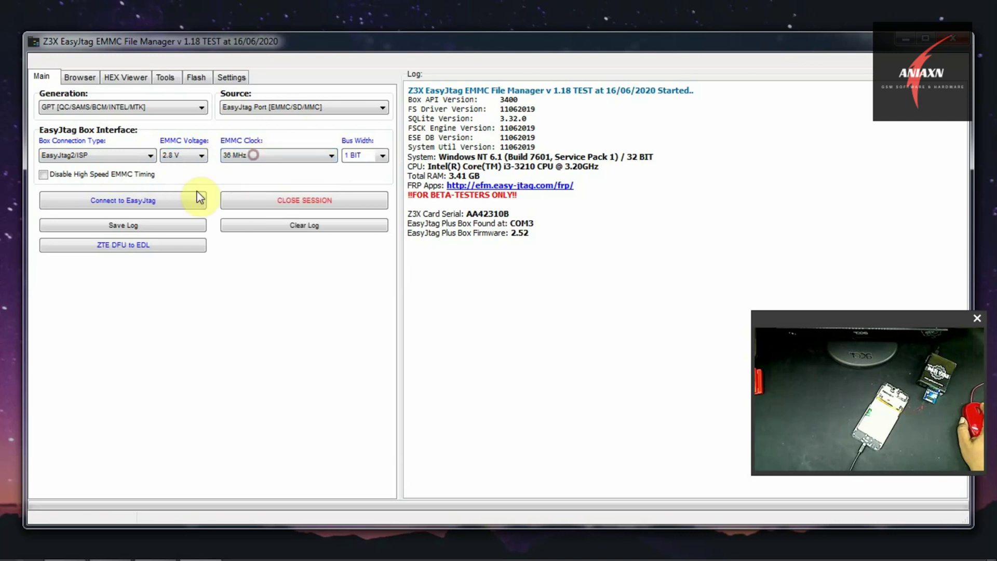
pyautogui.click(154, 200)
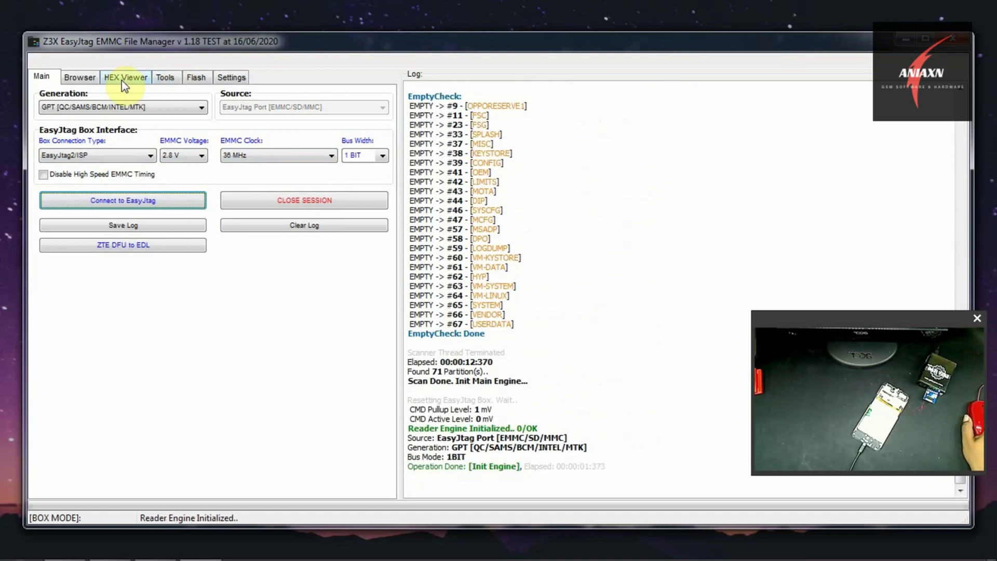
# Step: Load the full dump folder inside cph1829 as the Qualcomm flash source and flash all its partitions with Erase Google FRP enabled
pyautogui.click(159, 77)
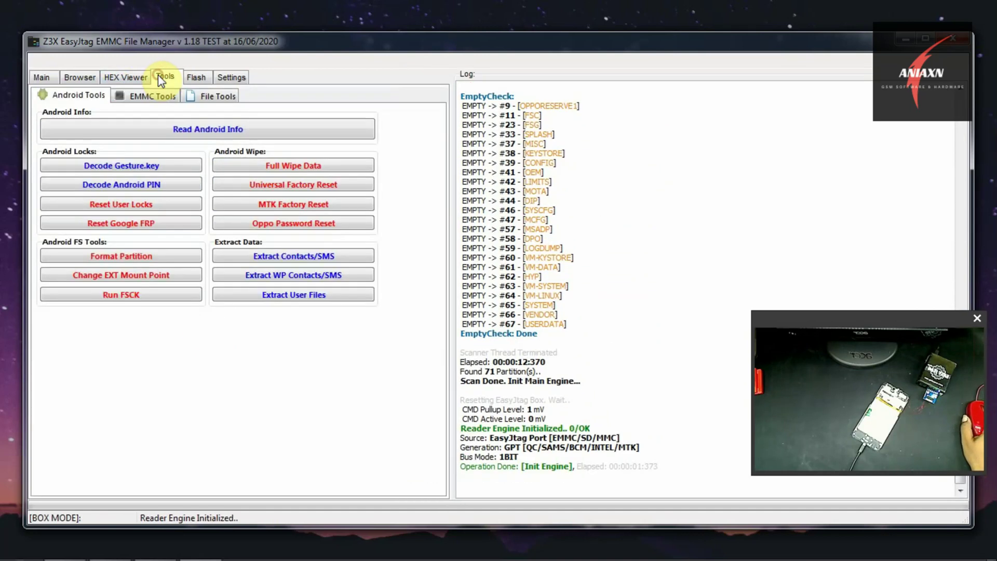
pyautogui.click(201, 78)
pyautogui.click(415, 124)
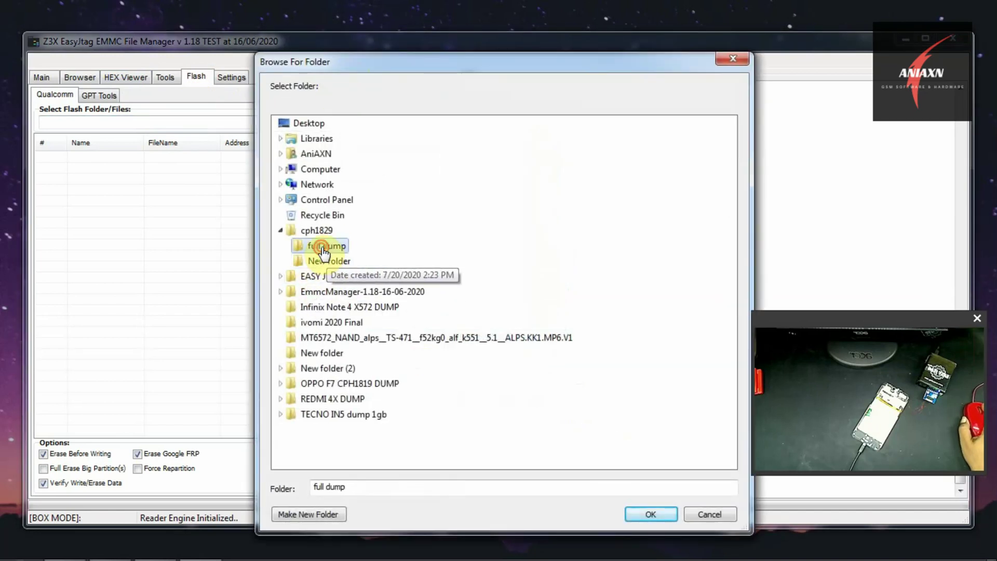
pyautogui.click(651, 514)
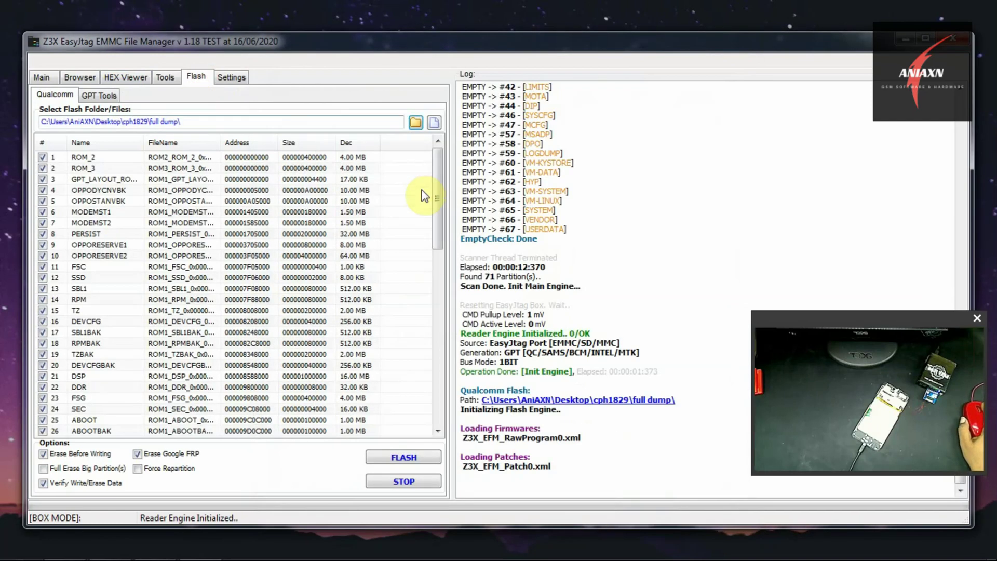
pyautogui.moveTo(438, 174); pyautogui.dragTo(429, 398)
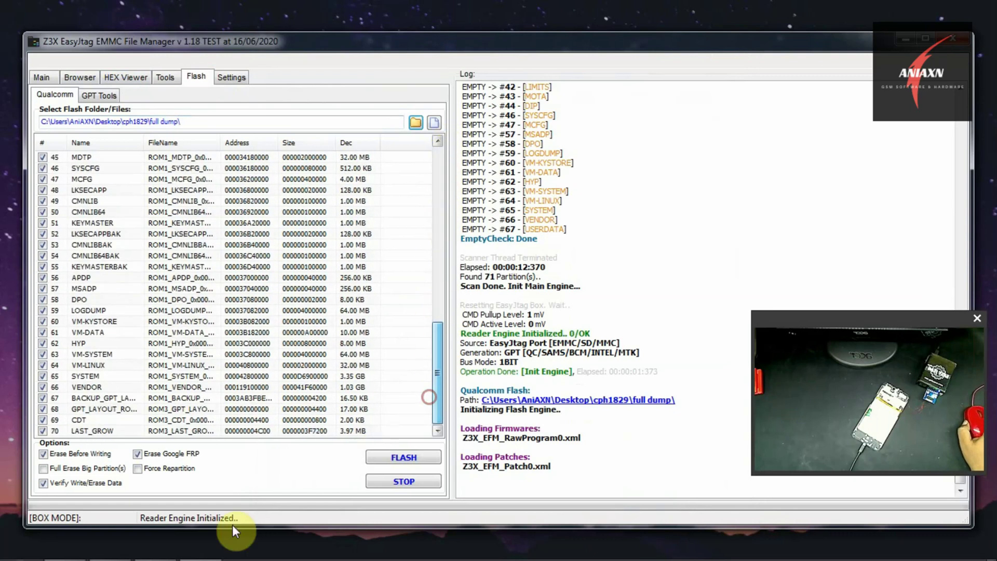
pyautogui.click(138, 454)
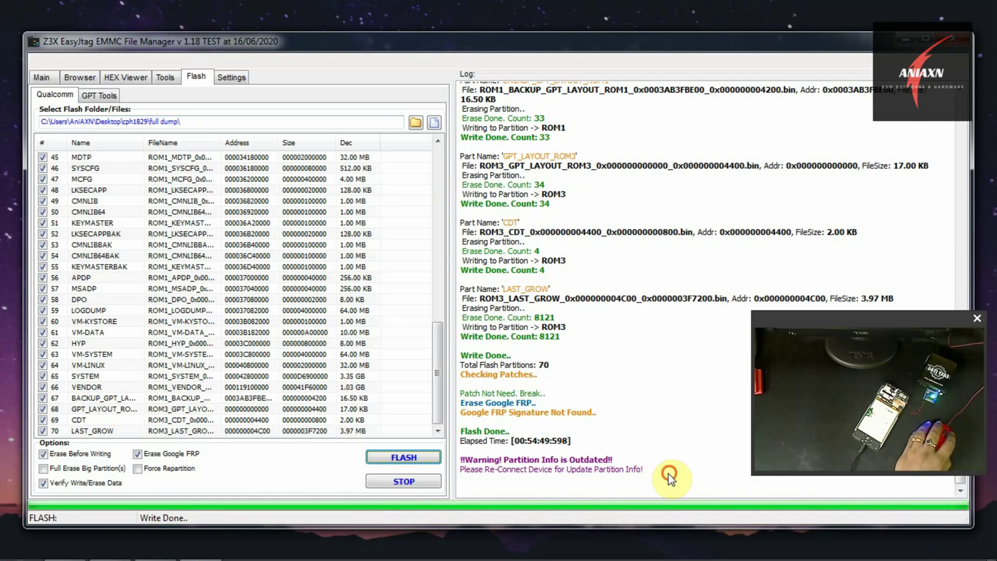
# Step: Review the end of the flash log and reconnect to the chip through EasyJtag2/ISP to update the partition info
pyautogui.moveTo(665, 472); pyautogui.dragTo(467, 326)
pyautogui.moveTo(658, 469); pyautogui.dragTo(438, 287)
pyautogui.click(695, 475)
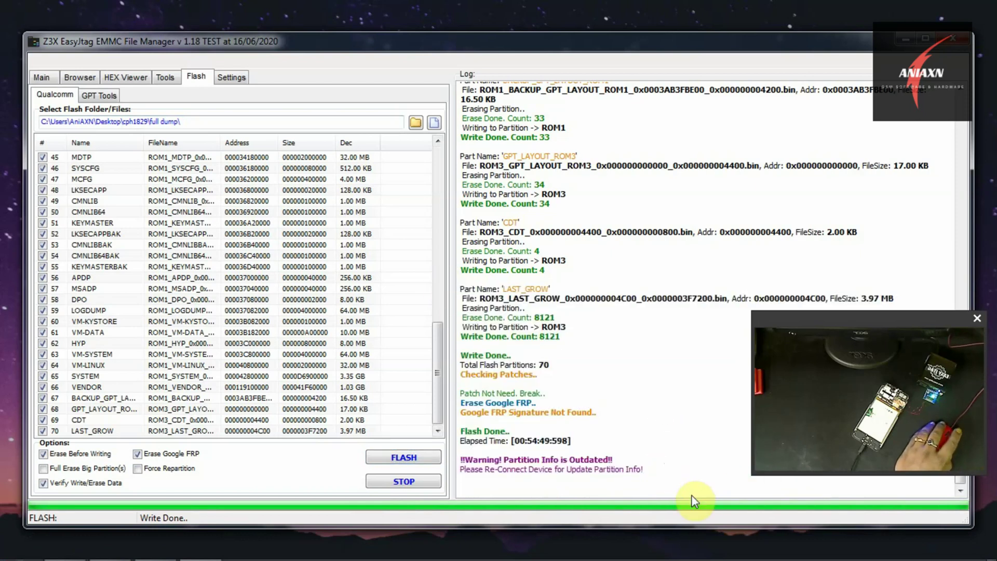
pyautogui.click(40, 75)
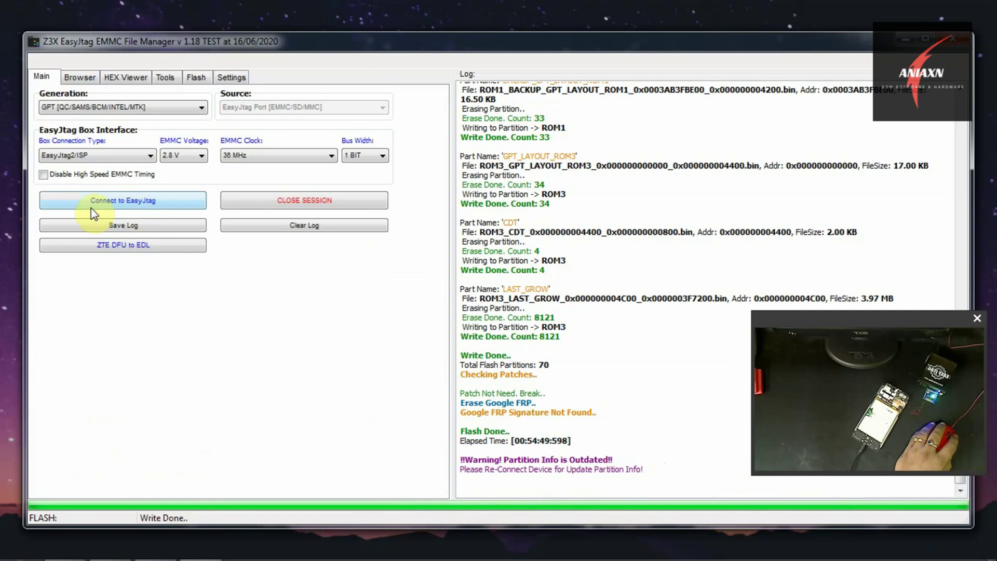
pyautogui.click(121, 201)
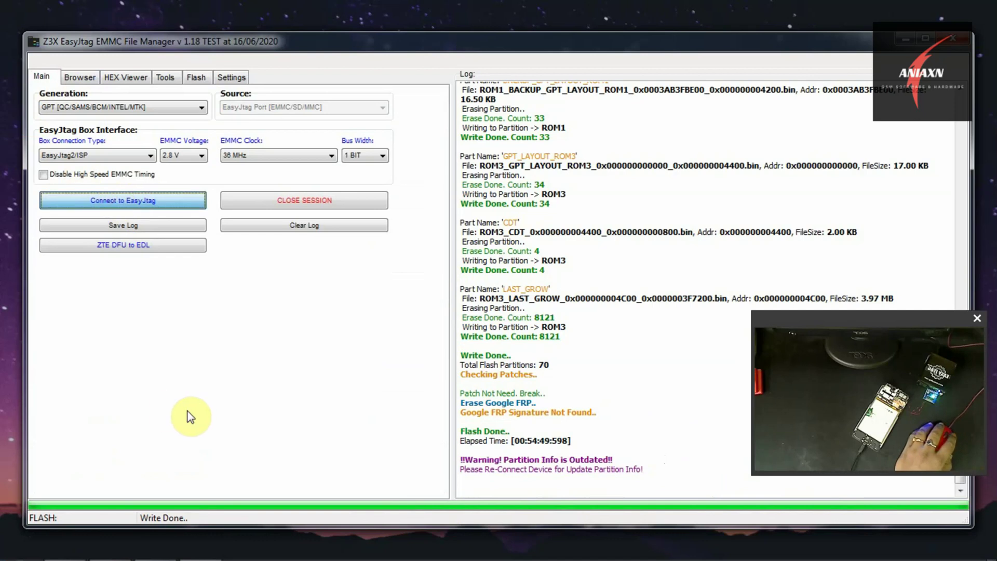